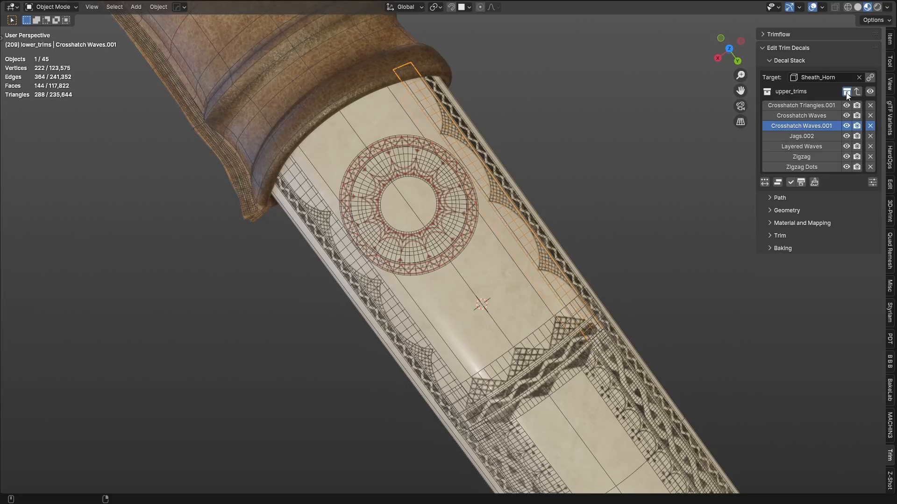
- Select the Triangle Waves decal on the horn sheath's middle panel and examine the decals down towards the bend
middle_click_drag(621, 293, 506, 154, "shift")
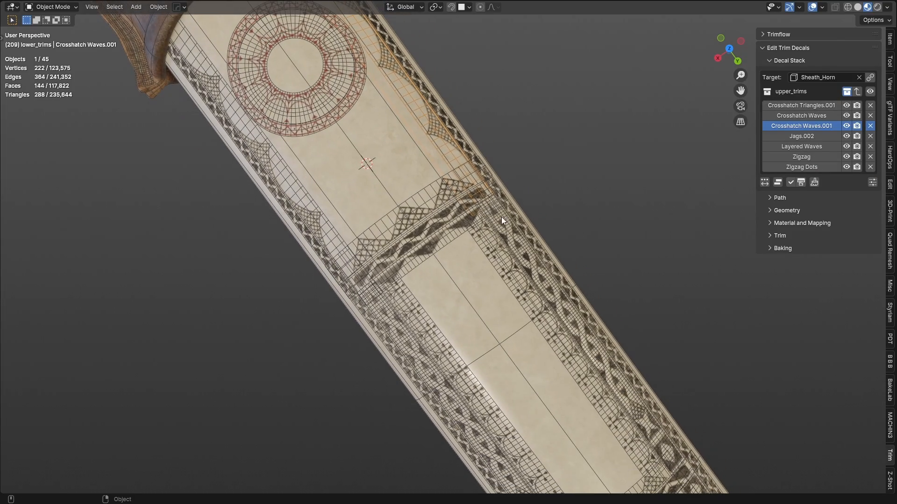
left_click(501, 265)
middle_click_drag(553, 304, 510, 231, "shift")
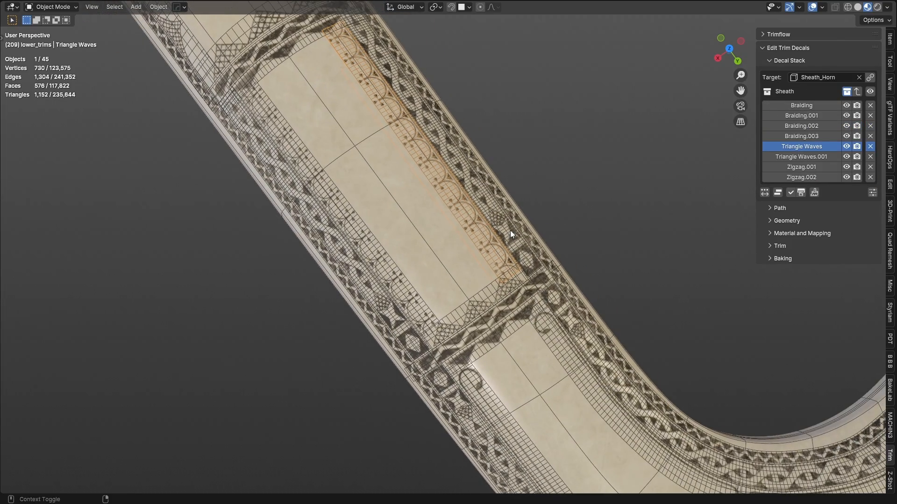
left_click(601, 356)
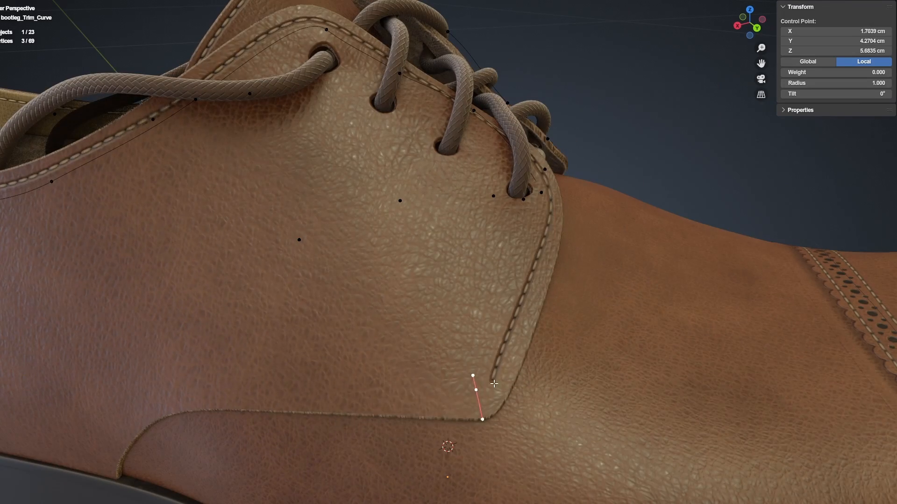
- Extend the stitch trim curve along the lower edge of the shoe's laced leather flap
right_click(280, 370, "ctrl")
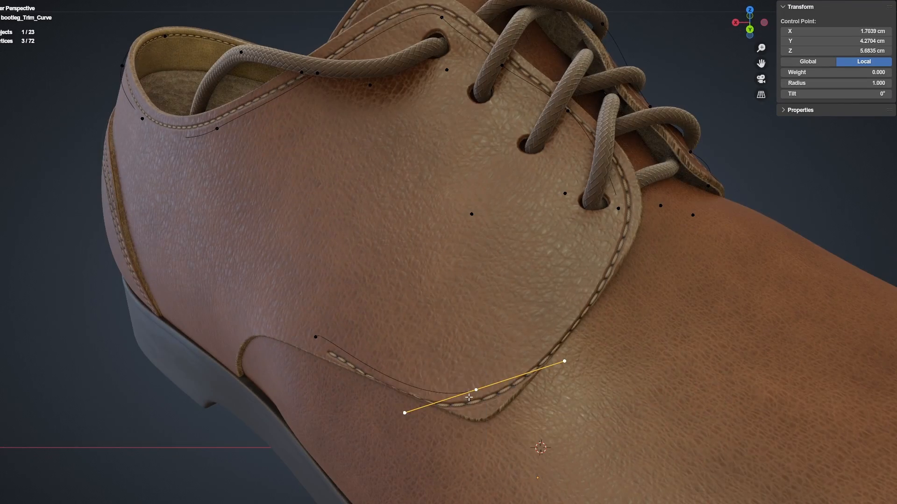
scroll(469, 398, "down", 5)
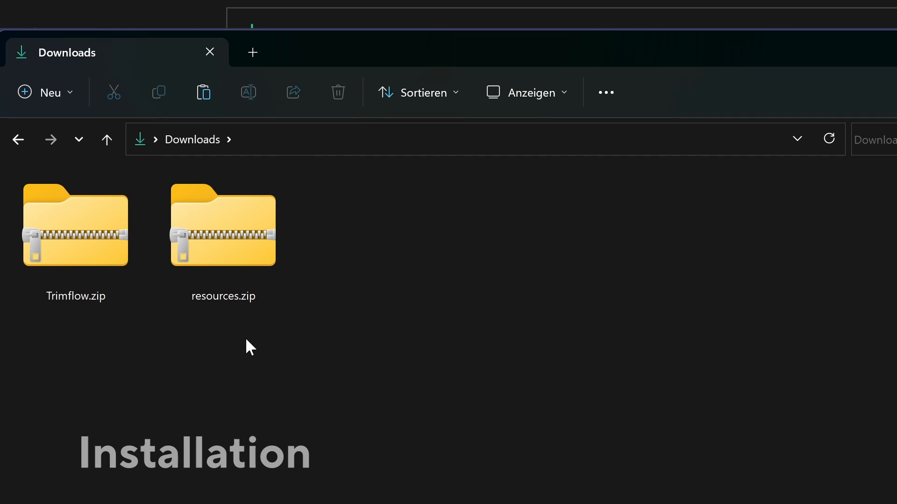
- Copy all contents of resources.zip into the resources folder inside D:\Blender addon files
double_click(252, 250)
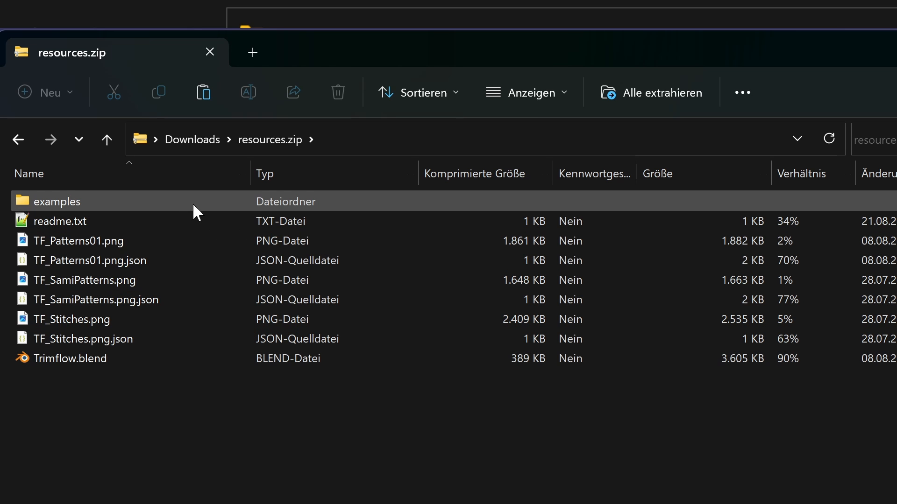
left_click_drag(198, 442, 117, 201)
key("alt+Tab")
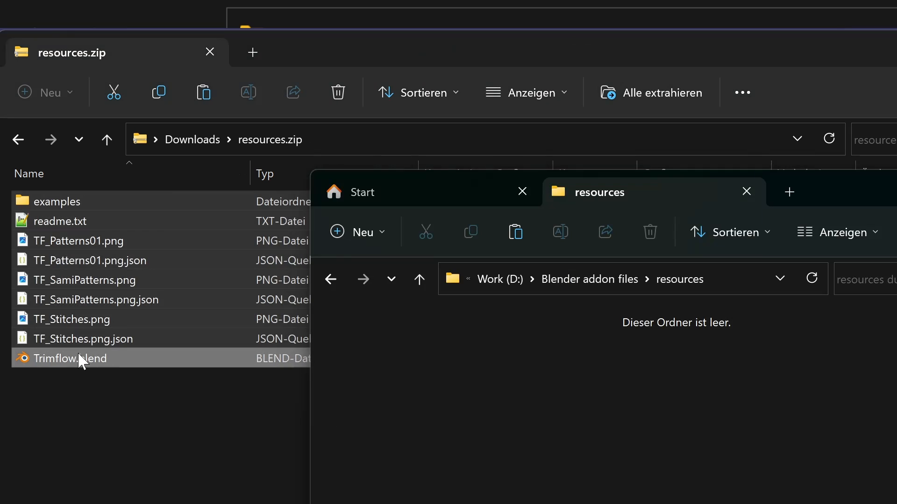
left_click_drag(80, 360, 546, 388)
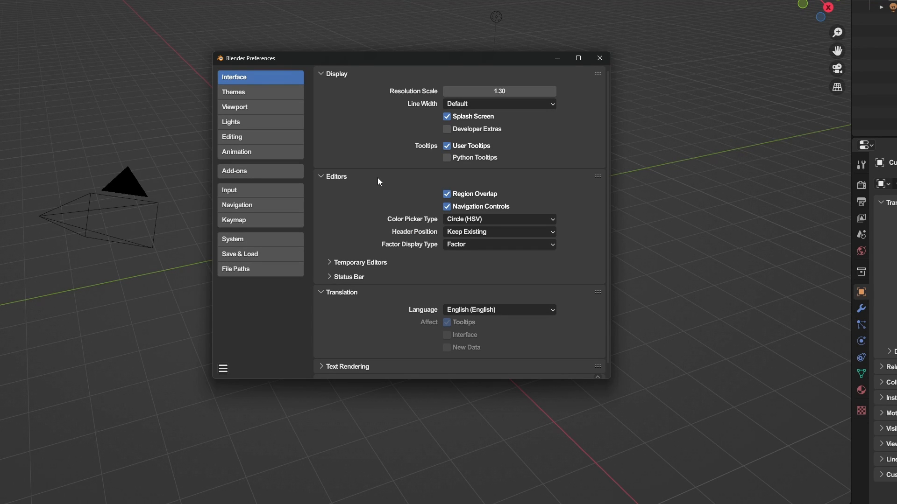
- Switch to Blender, install the add-on from Trimflow.zip in Downloads and enable Trimflow
left_click(276, 171)
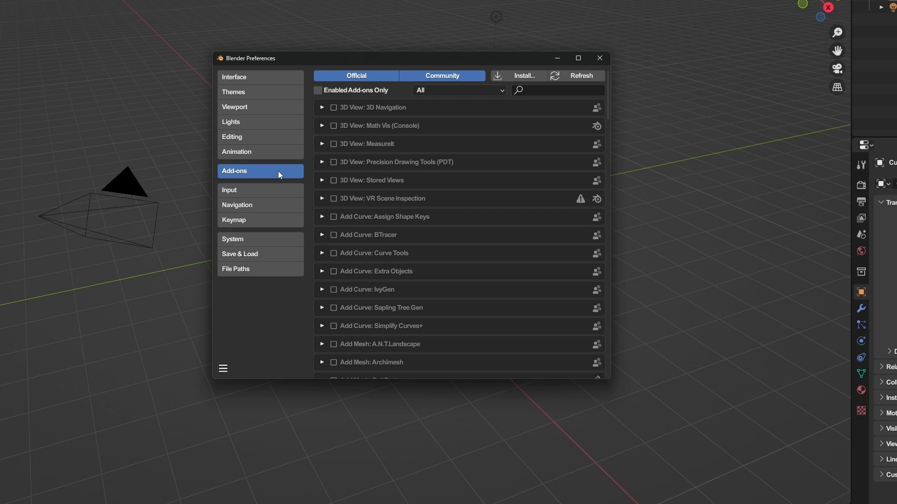
left_click(519, 75)
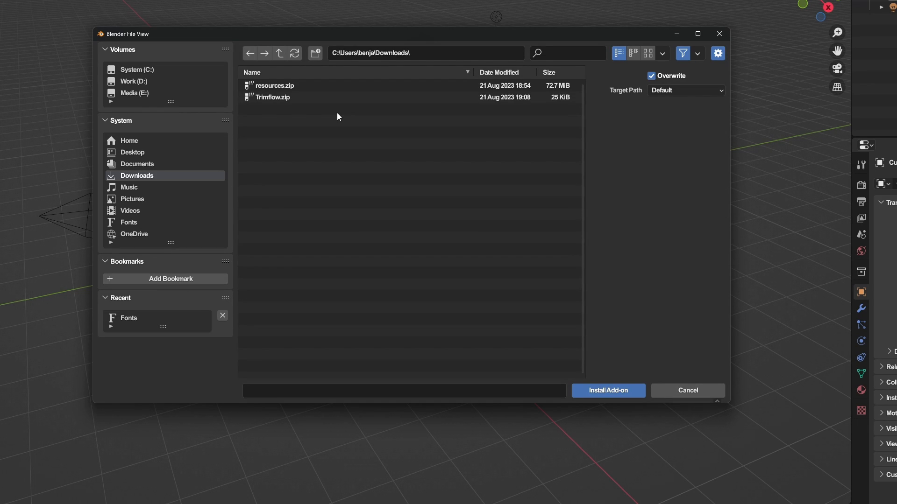
double_click(360, 97)
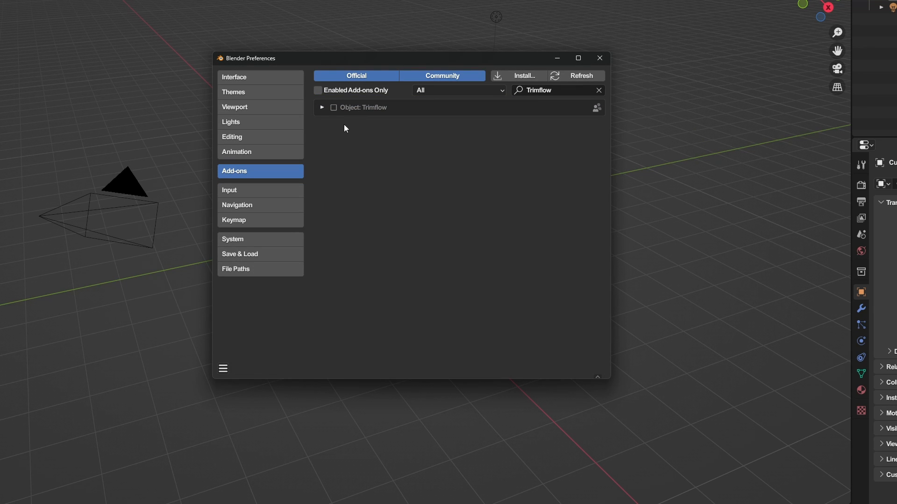
left_click(322, 108)
left_click(334, 107)
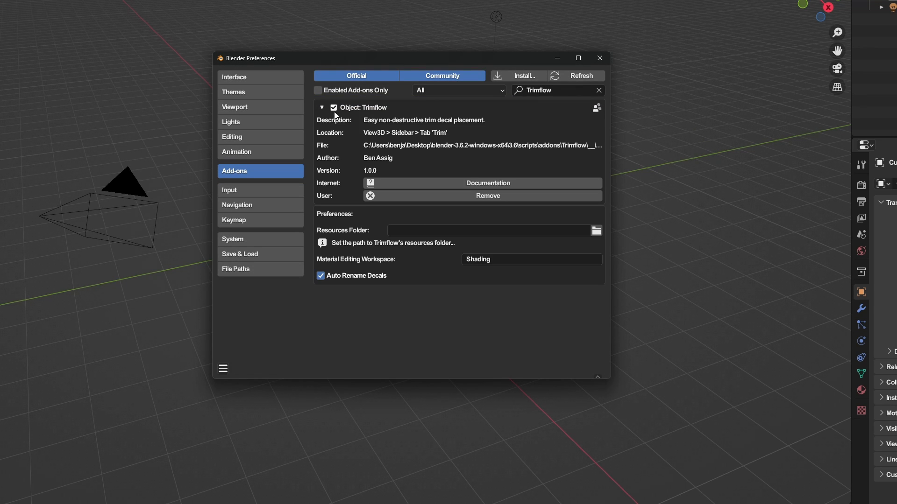
- Set Trimflow's resources folder to D:\Blender addon files\resources
left_click(597, 232)
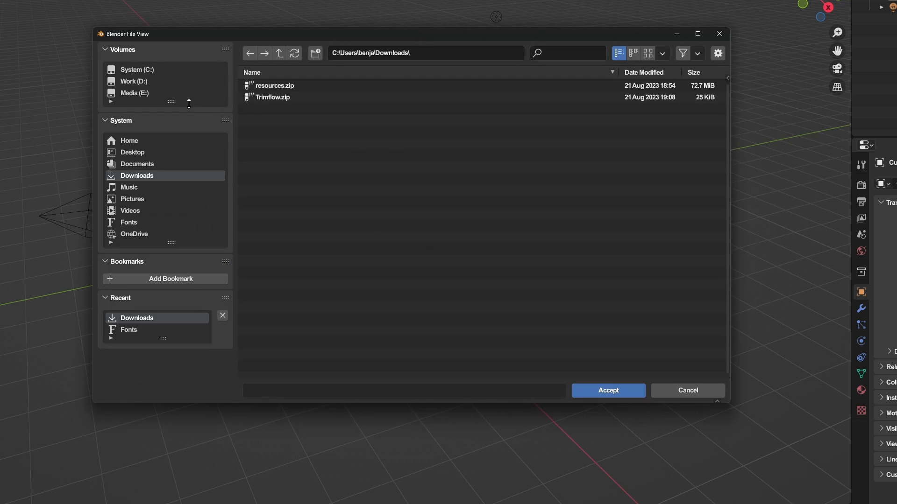
left_click(192, 82)
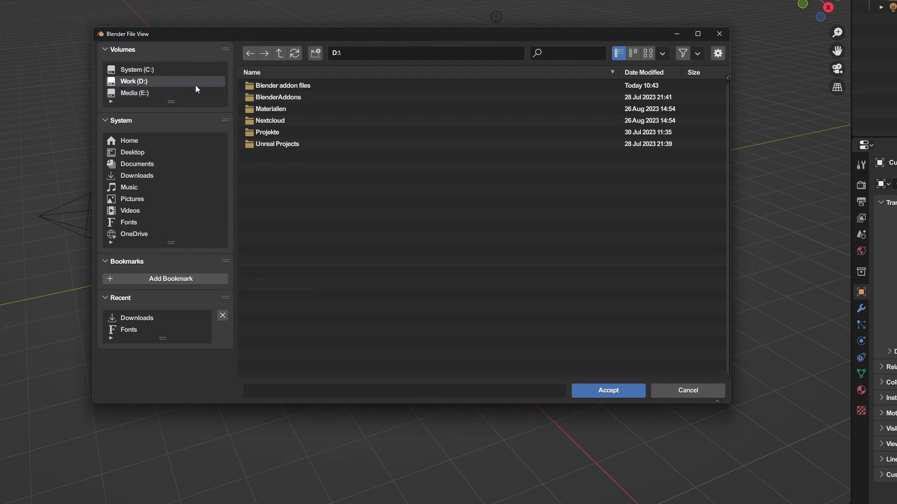
left_click(346, 87)
left_click(333, 86)
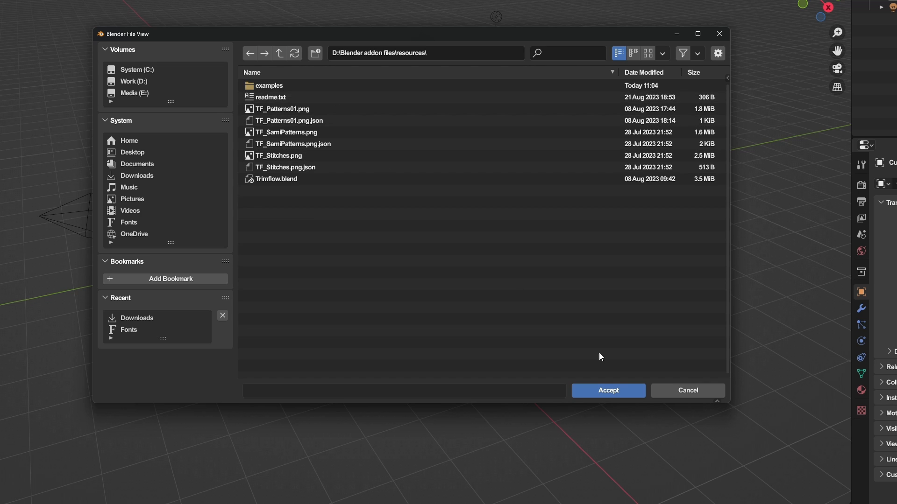
left_click(605, 390)
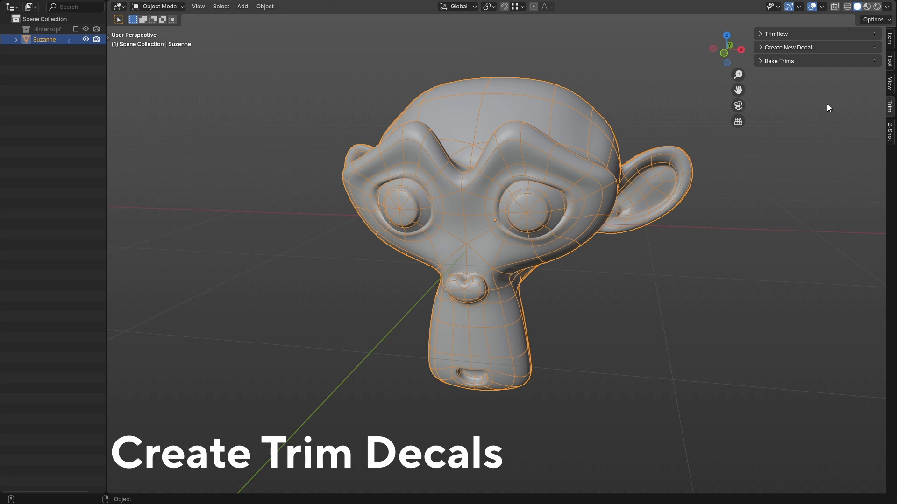
- Turn on material preview shading and create a new trim decal material named M_TrimMaterial for the decal on Suzanne
left_click(804, 47)
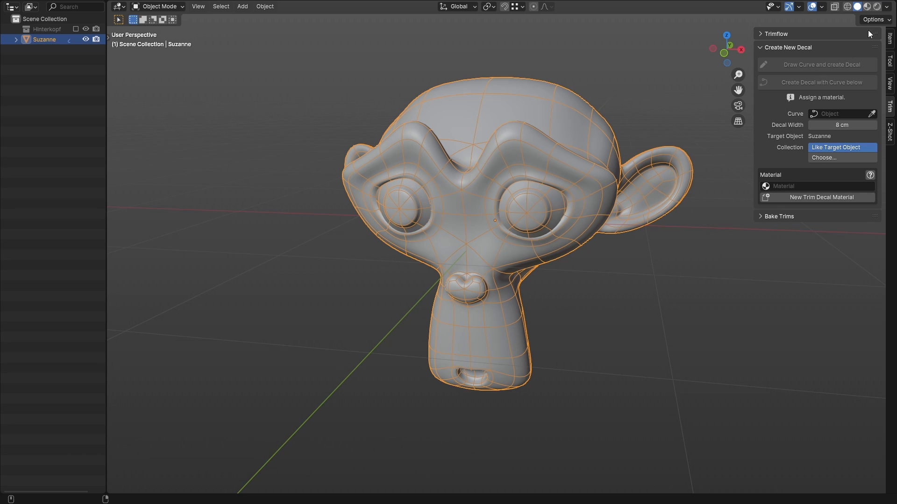
left_click(866, 6)
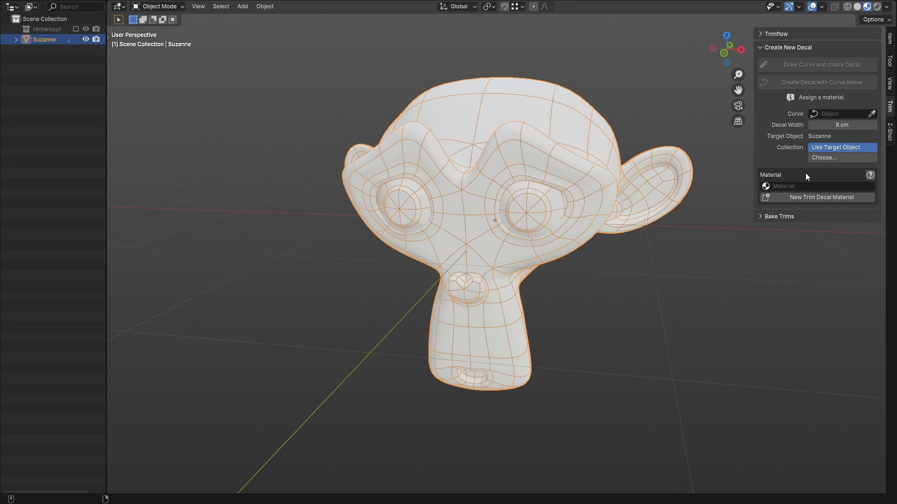
left_click(807, 186)
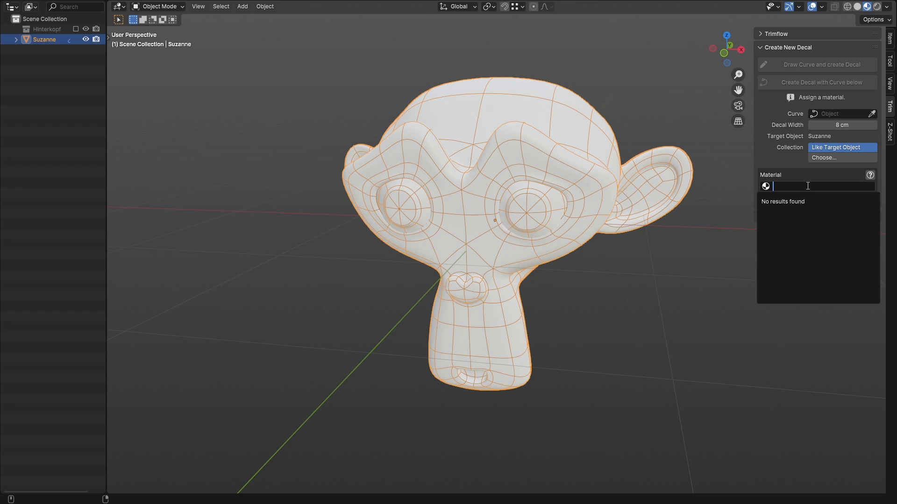
left_click(814, 176)
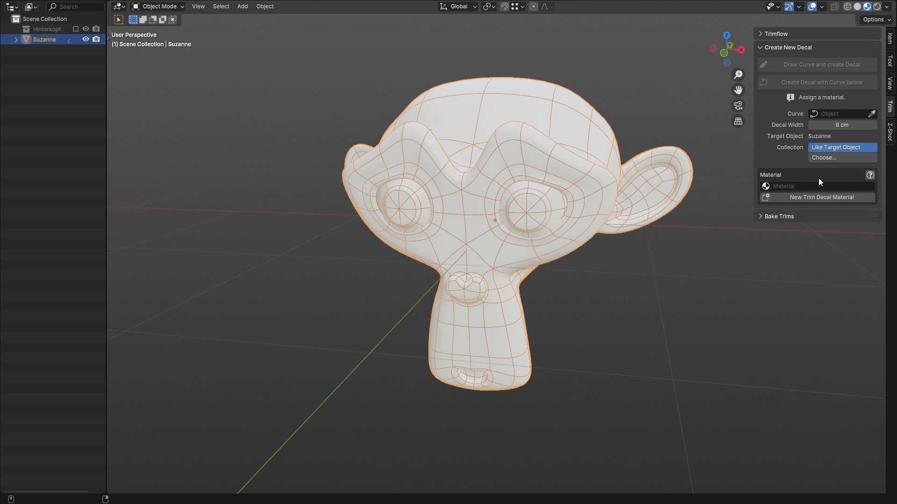
left_click(829, 198)
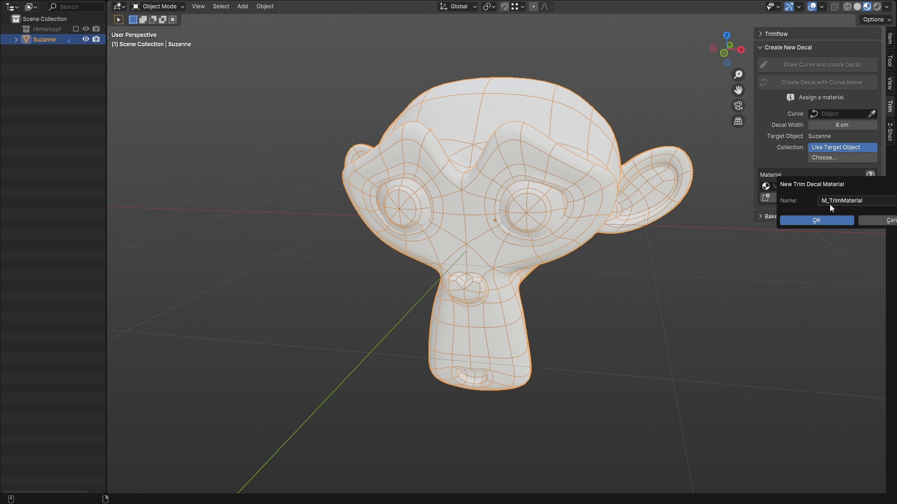
left_click(826, 221)
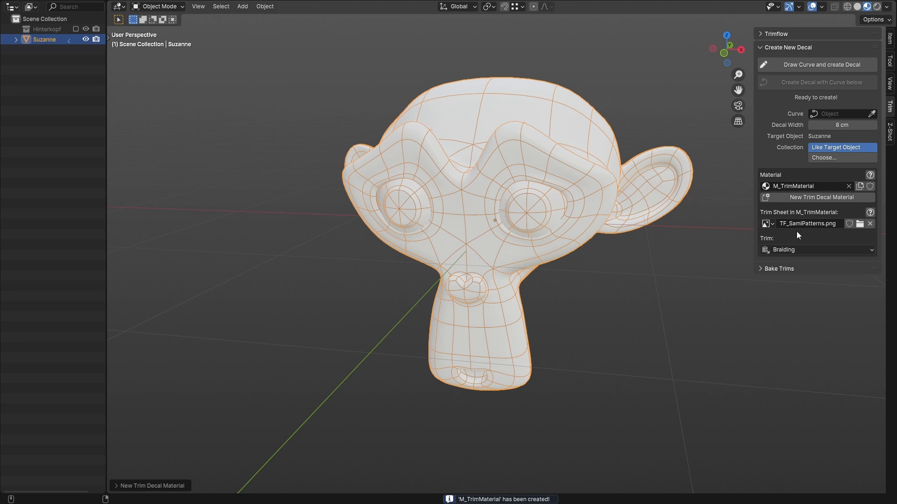
- Choose TF_SamiPatterns.png as the trim sheet and look through its available trims, keeping Braiding
left_click(766, 223)
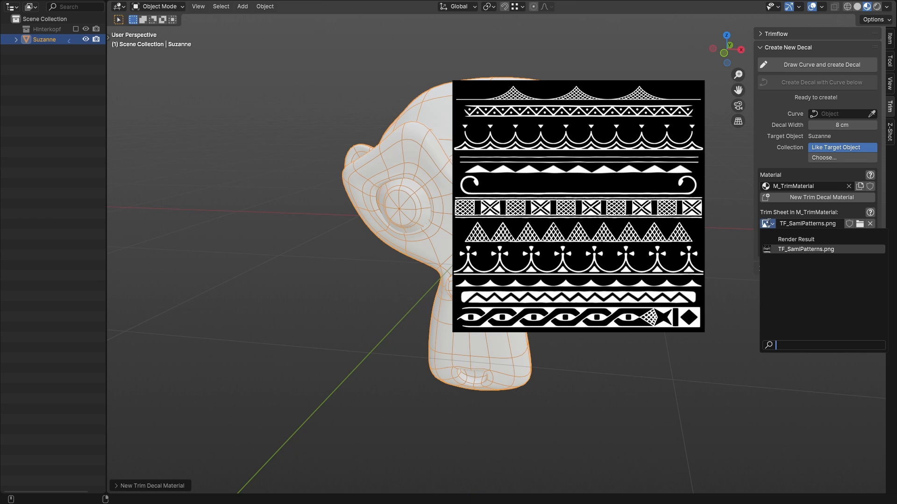
left_click(805, 249)
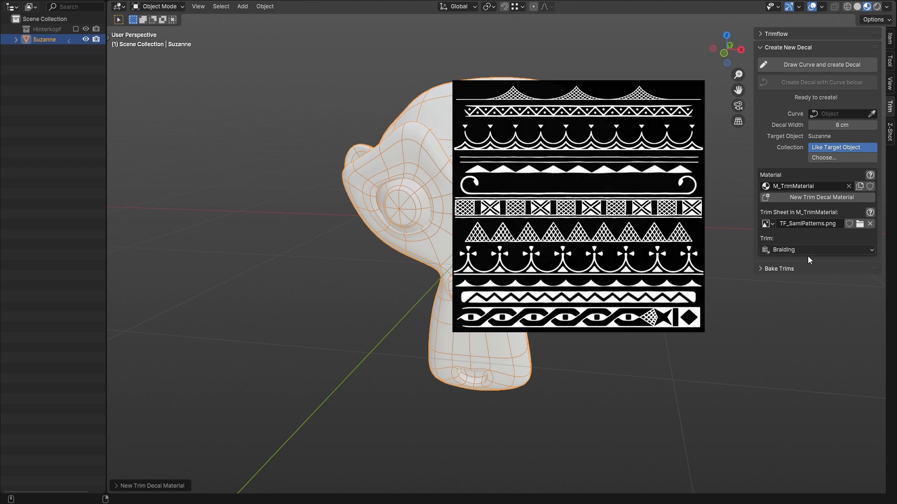
left_click(809, 249)
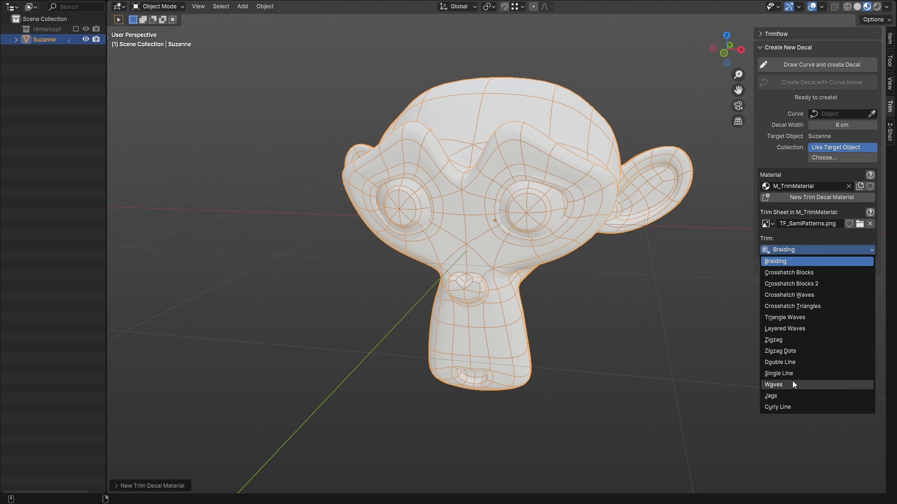
left_click(804, 235)
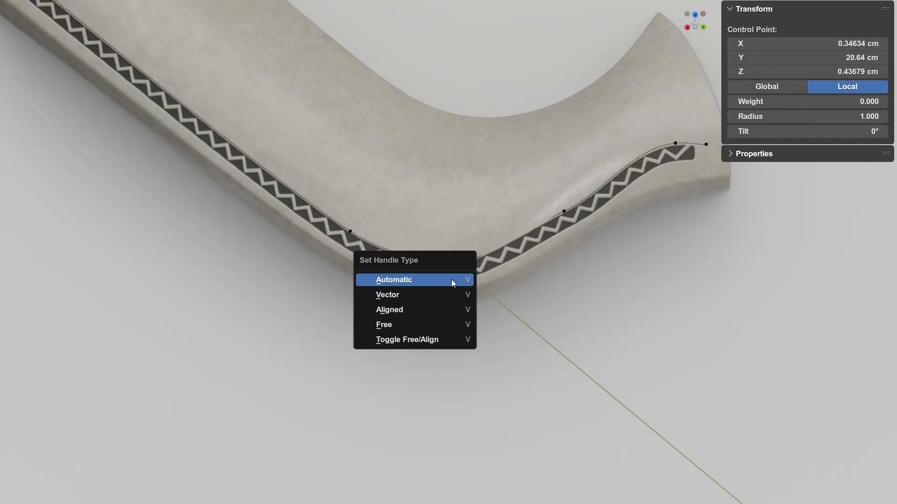
- Delete a surplus control point from the zigzag trim curve near the horn's rim
left_click(411, 223)
scroll(480, 271, "up", 2)
mouse_move(642, 303)
middle_mouse_down("shift")
mouse_move(557, 290)
mouse_move(629, 297)
middle_mouse_up("shift")
left_click(564, 260)
key("x")
left_click(563, 265)
- Adjust the handle type on the zigzag curve, and move and rotate its end point at the horn's rim
left_click(589, 274)
key("v")
left_click(628, 297)
key("g")
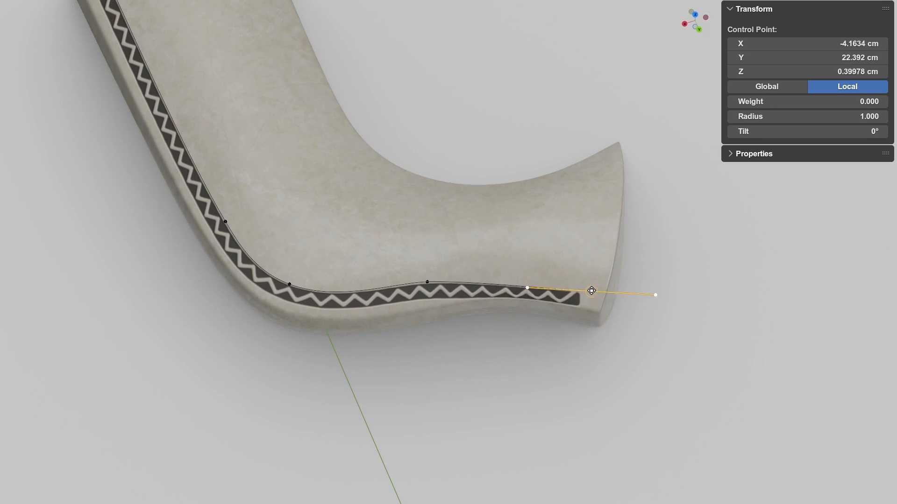
left_click(590, 286)
key("r")
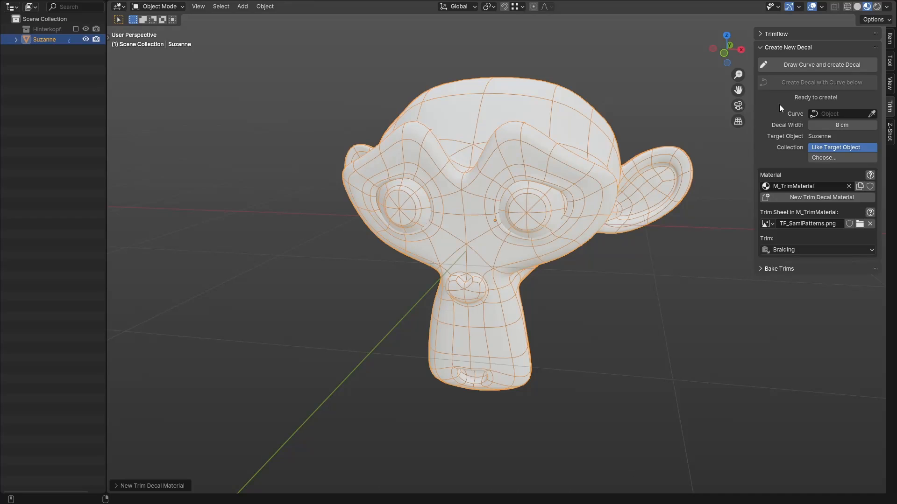
- Create a Braiding decal on Suzanne by drawing a curve over the left eye and down around its outer side
left_click(846, 113)
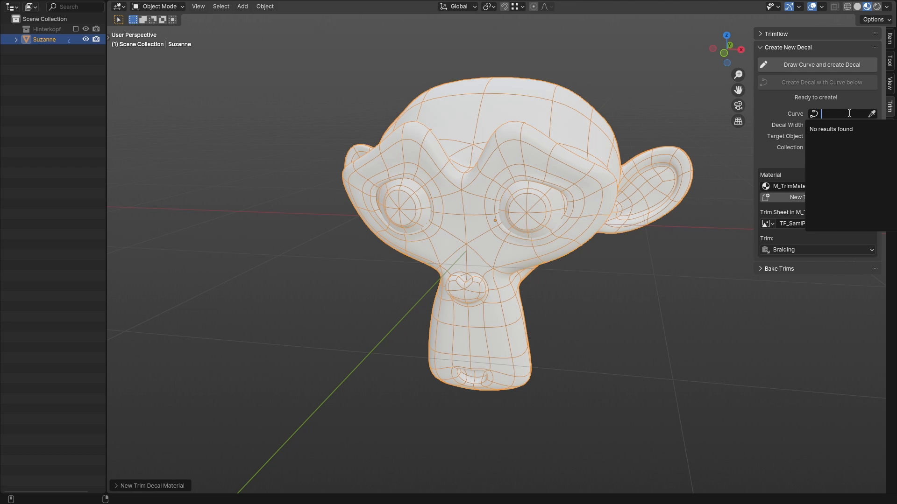
left_click(781, 106)
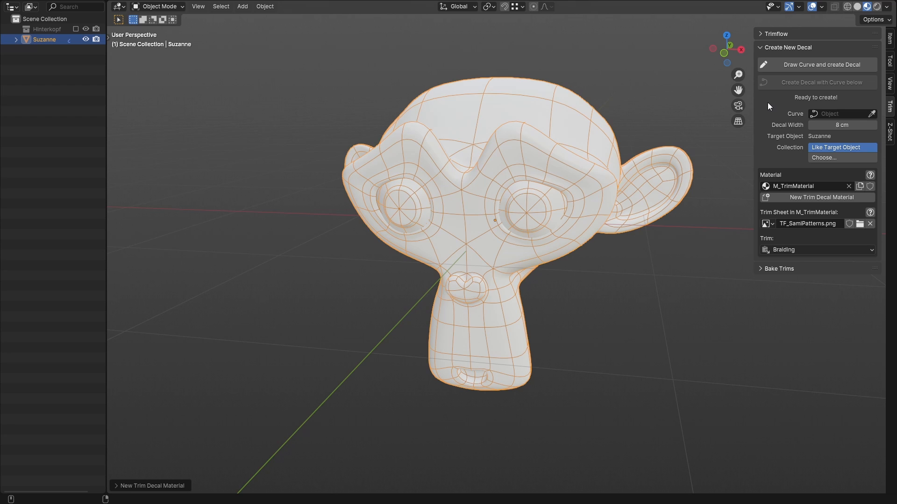
left_click(789, 65)
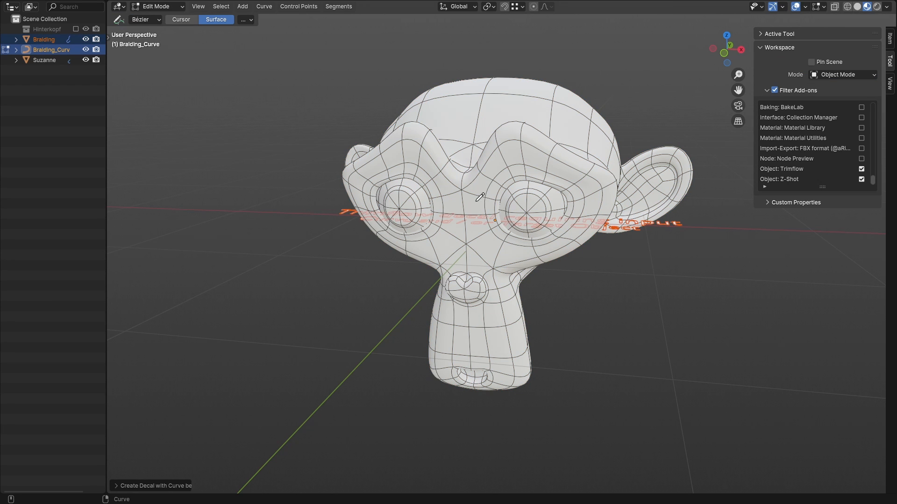
mouse_move(473, 207)
left_mouse_down()
mouse_move(500, 163)
mouse_move(529, 153)
mouse_move(546, 159)
mouse_move(590, 187)
mouse_move(590, 218)
mouse_move(564, 244)
left_mouse_up()
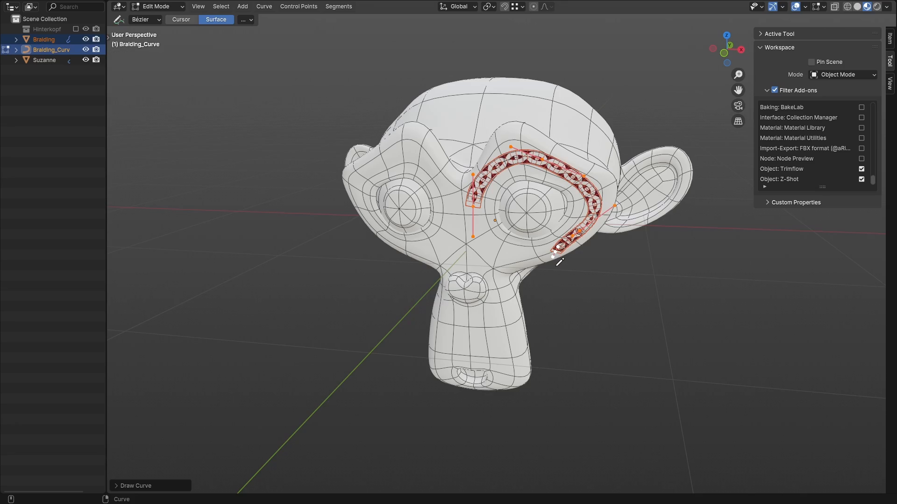
middle_click_drag(563, 240, 530, 219)
middle_click_drag(565, 195, 573, 250, "ctrl")
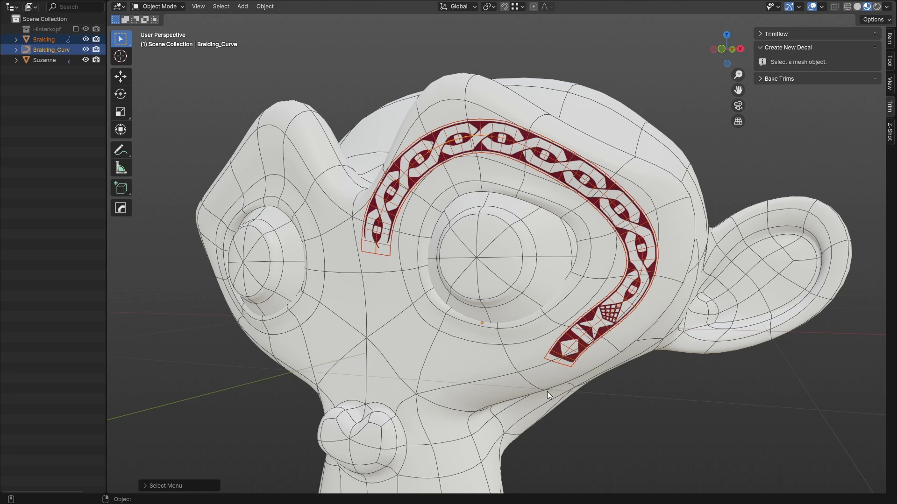
- Add a Bézier circle to the scene and rotate it upright in edit mode using the right-side view
middle_click_drag(540, 352, 535, 306, "ctrl")
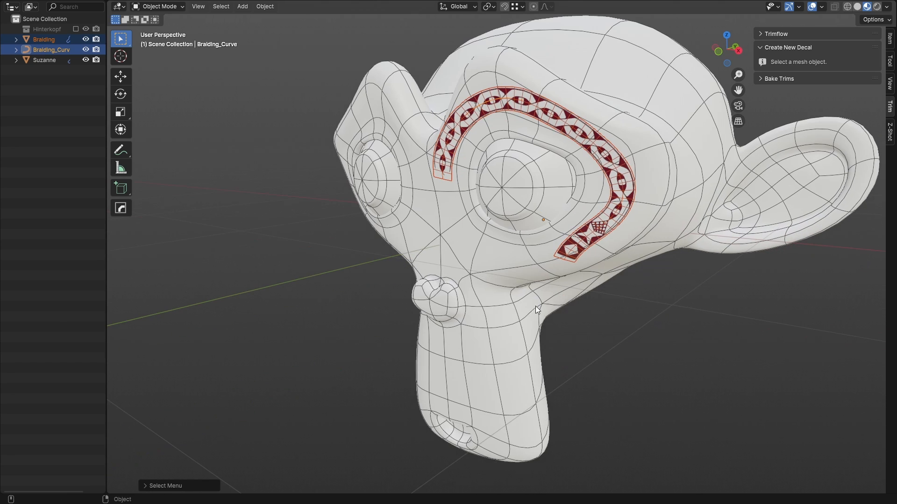
key("shift+a")
left_click(579, 325)
key("Tab")
key("KP_3")
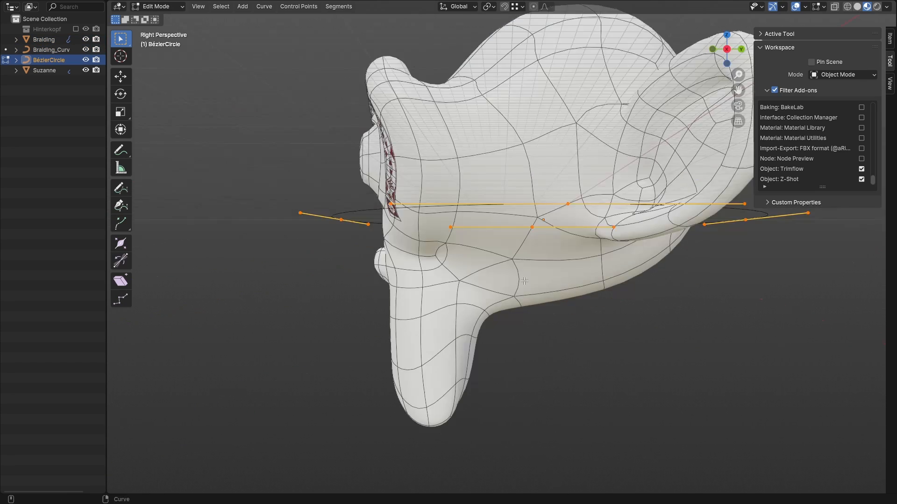
key("r")
left_click(606, 213, "ctrl")
- Scale the circle down to surround Suzanne's mouth, move it onto the chin and adjust its depth along Y
key("g")
left_click(457, 328)
middle_click_drag(457, 328, 696, 382)
key("s")
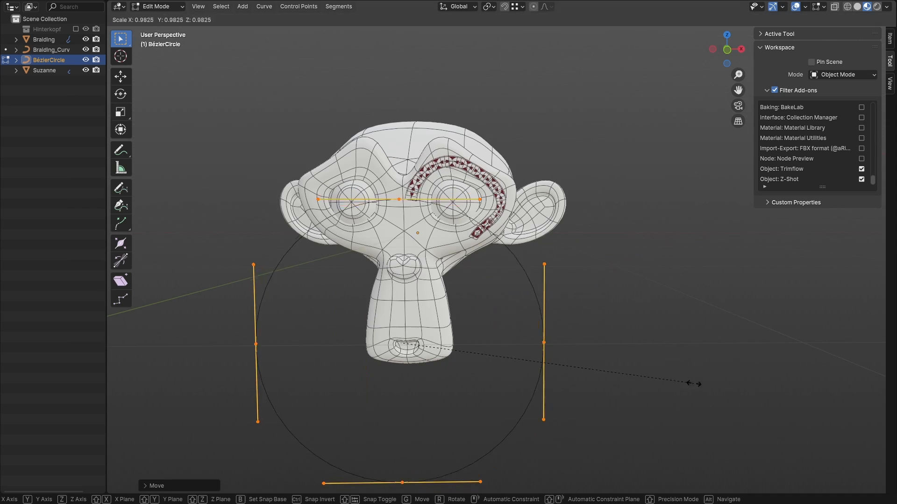
left_click(455, 366)
middle_click_drag(388, 370, 601, 324, "ctrl")
key("g")
left_click(450, 324)
key("g")
key("y")
left_click(449, 351)
- Move a single control point of the circle along Y so the curve follows the chin surface
middle_click_drag(416, 363, 482, 320, "shift")
left_click_drag(470, 339, 476, 341)
key("g")
key("y")
left_click(392, 322)
middle_click_drag(392, 322, 247, 323)
- Move the circle's two side control points along Y to fit the chin, and finish editing the curve
left_click(570, 267)
left_click(245, 268, "shift")
middle_click_drag(383, 261, 321, 306, "shift")
key("g")
key("y")
left_click(368, 299)
middle_click_drag(388, 401, 483, 400)
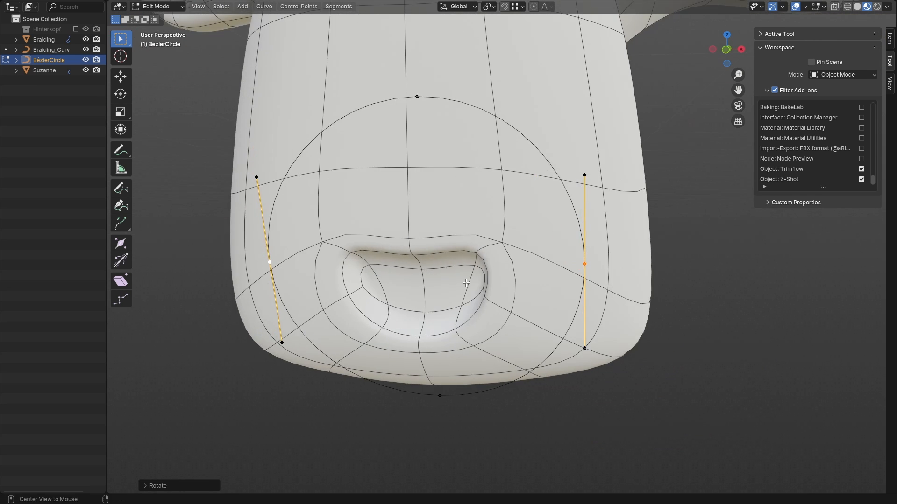
scroll(472, 330, "down", 2)
key("Tab")
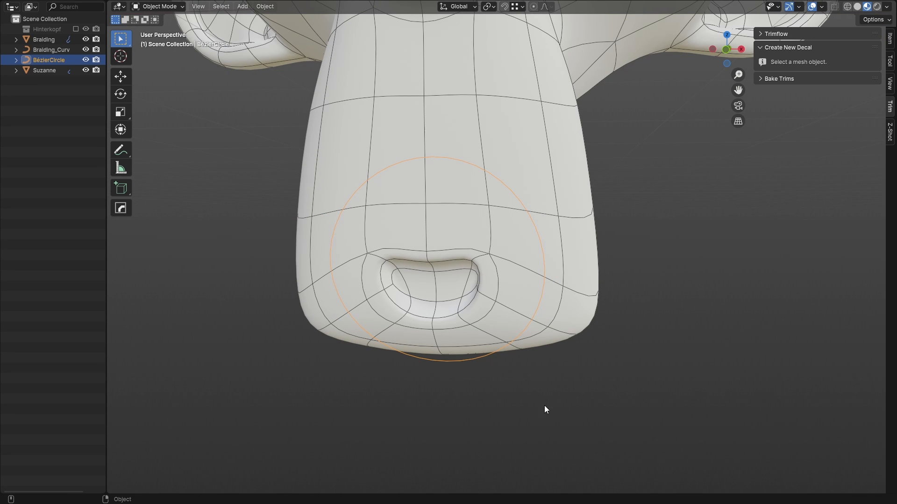
- Select Suzanne as the decal target and pick the Bézier circle around the mouth as the decal's curve
left_click(565, 323)
middle_click_drag(584, 303, 561, 442, "shift")
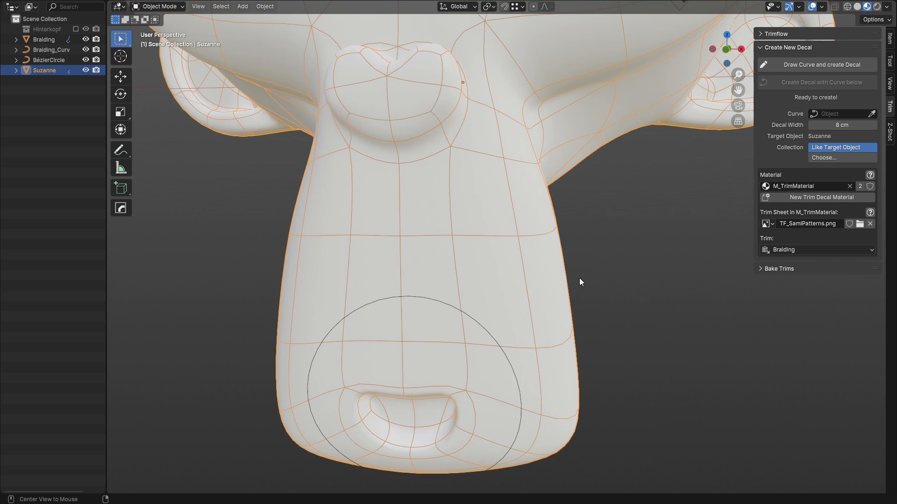
scroll(562, 387, "down", 5)
middle_click_drag(584, 372, 581, 324)
left_click(871, 113)
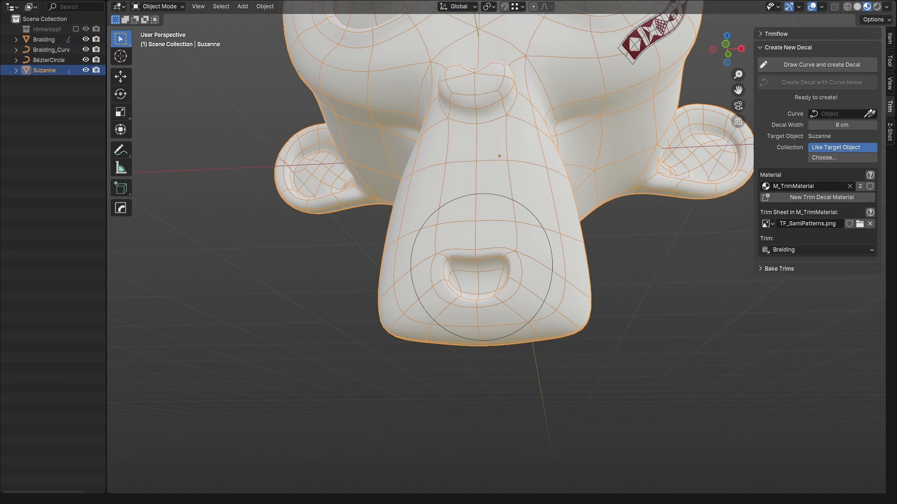
left_click(552, 297)
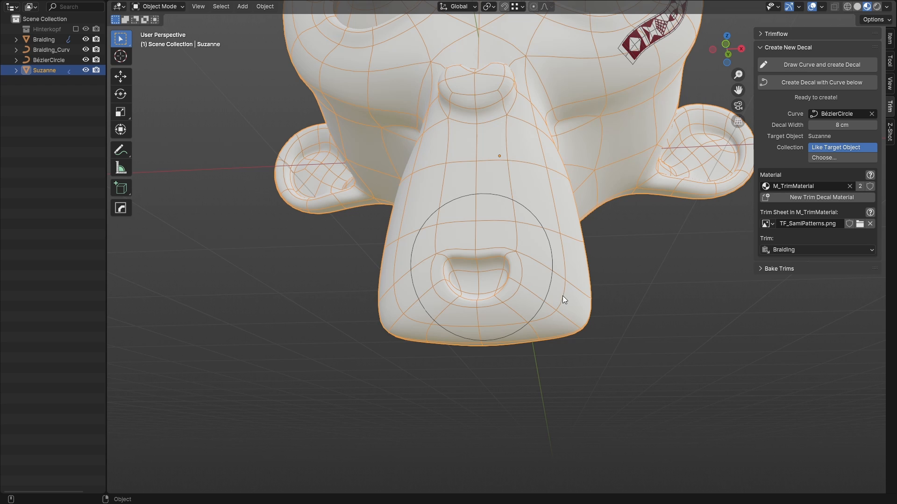
- Choose the Crosshatch Blocks trim and create the decal from the assigned circle curve
left_click(790, 249)
left_click(792, 273)
left_click(795, 83)
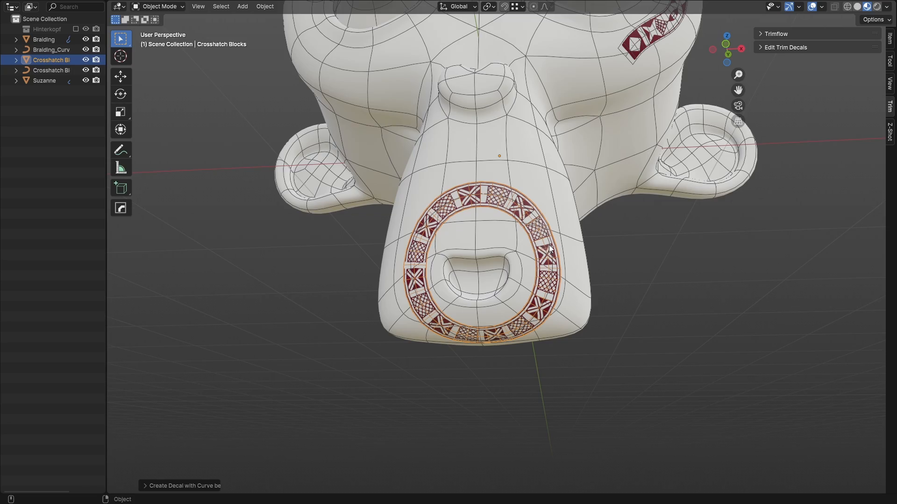
middle_click_drag(549, 245, 531, 324)
middle_click_drag(581, 222, 570, 270)
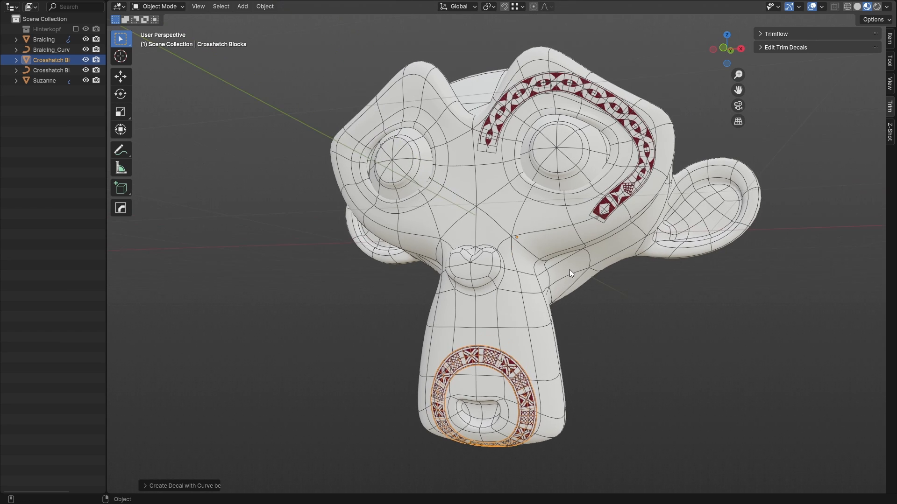
- Select the Braiding decal around the eye and open its decal stack for editing
left_click(601, 218)
left_click(763, 48)
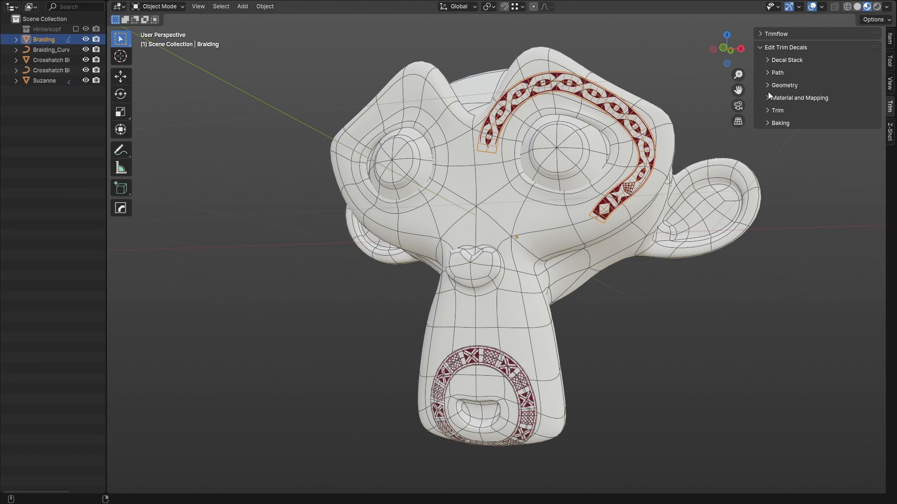
left_click(768, 61)
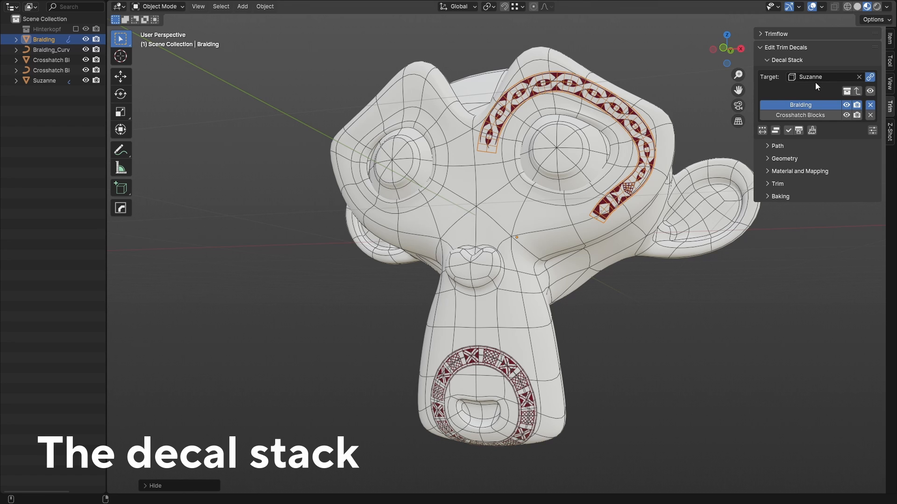
- Hide and show the Braiding and Crosshatch Blocks decals one after the other from the decal stack
left_click(846, 104)
left_click(846, 105)
left_click(847, 116)
left_click(846, 115)
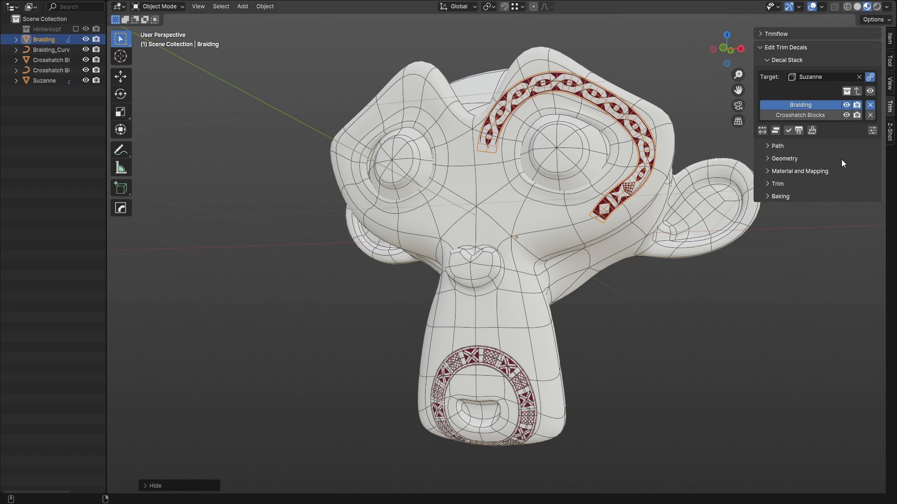
- Switch the selection between the Crosshatch Blocks and Braiding decals in the viewport, scene outliner and decal stack
left_click(519, 365)
left_click(604, 220)
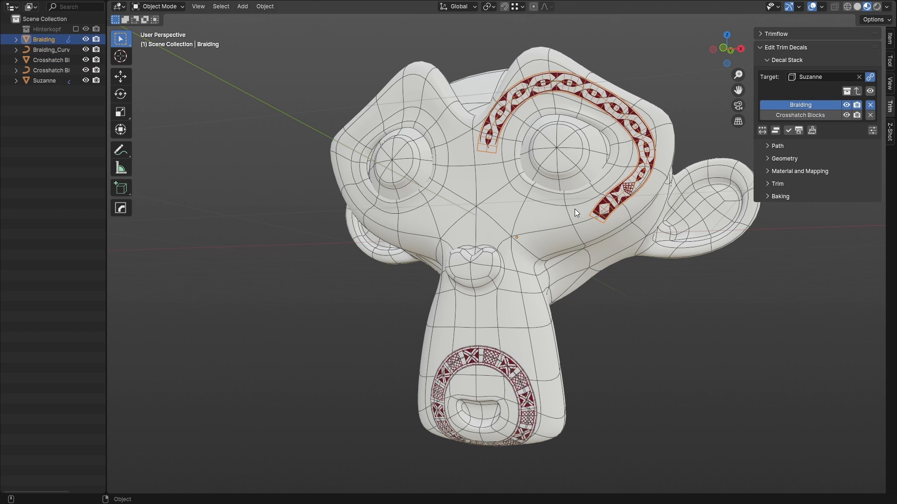
left_click(44, 59)
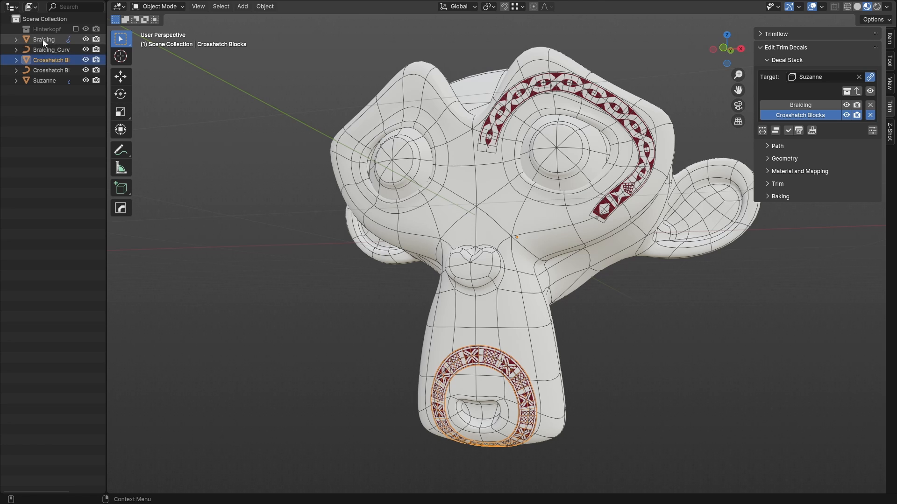
left_click(43, 39)
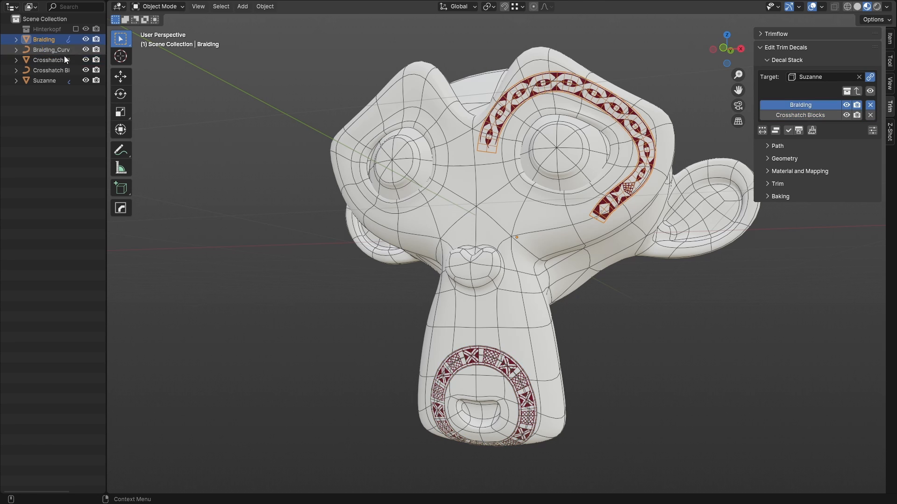
left_click(773, 116)
left_click(785, 105)
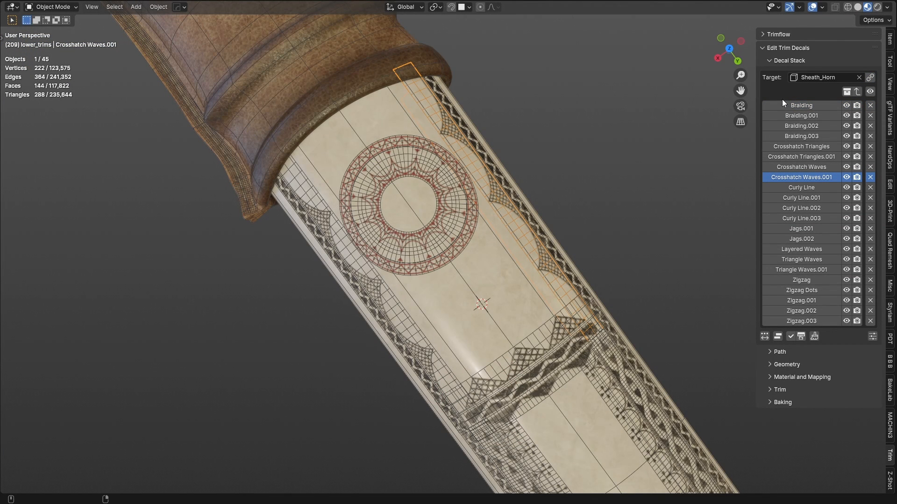
- Limit the Sheath_Horn decal stack to the active decal's collection and select the Triangle Waves decal further down the sheath
left_click(847, 92)
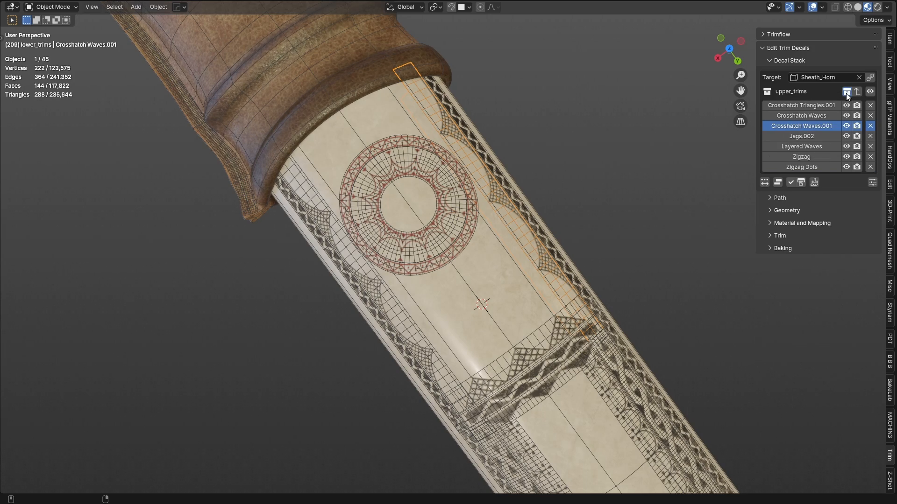
middle_click_drag(627, 307, 520, 170, "shift")
left_click(500, 270)
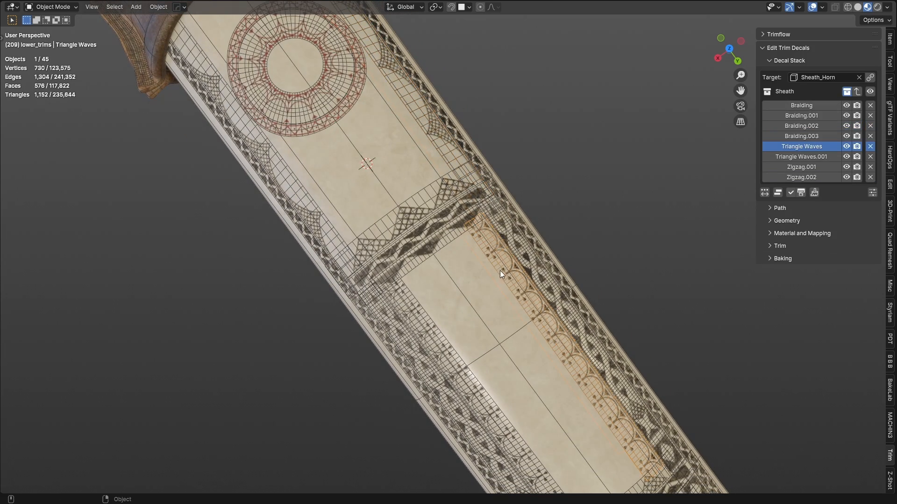
middle_click_drag(609, 346, 475, 164, "shift")
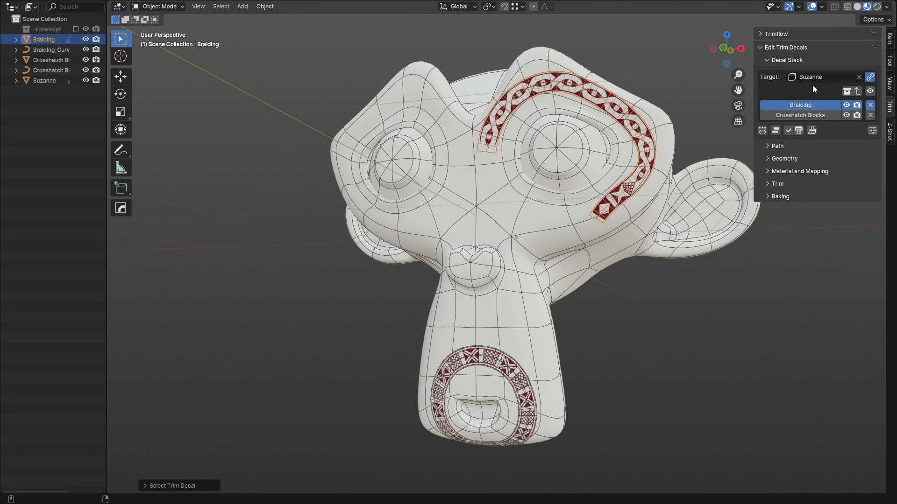
- Open the Braiding decal's path settings and try out its Start, End and Reverse options
left_click(807, 146)
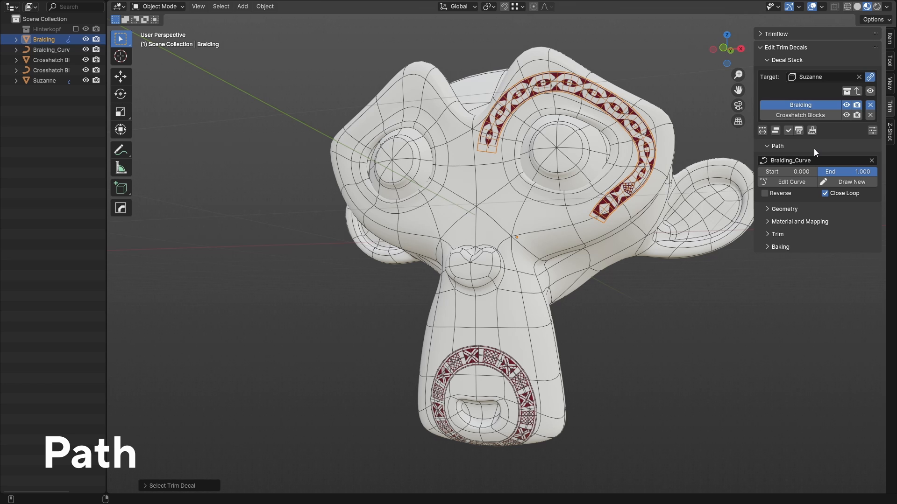
mouse_move(780, 172)
left_mouse_down()
mouse_move(791, 172)
mouse_move(775, 172)
left_mouse_up()
mouse_move(853, 172)
left_mouse_down()
mouse_move(843, 170)
mouse_move(862, 171)
left_mouse_up()
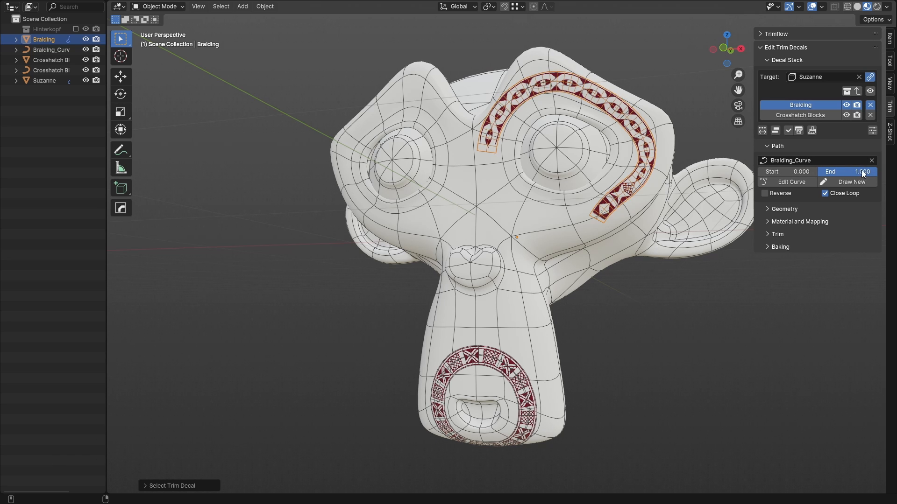
left_click(779, 193)
left_click(778, 193)
- Try moving the Braiding curve's upper control point above the eye, then leave curve editing and reselect the decal
left_click(794, 182)
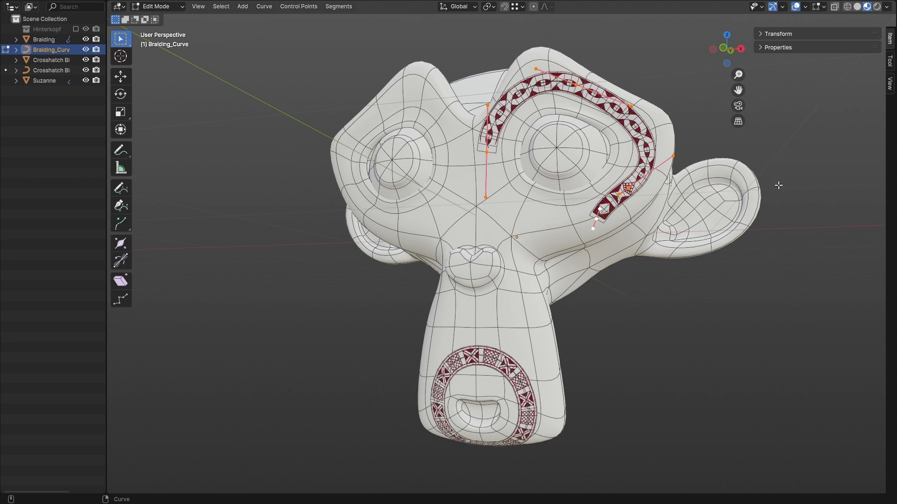
left_click(579, 82)
middle_click_drag(596, 104, 596, 77, "ctrl")
scroll(595, 76, "down", 2)
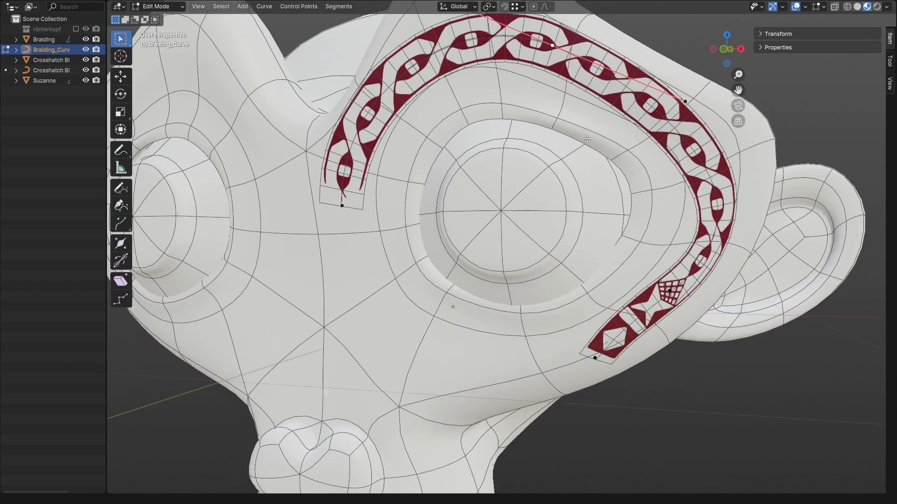
key("g")
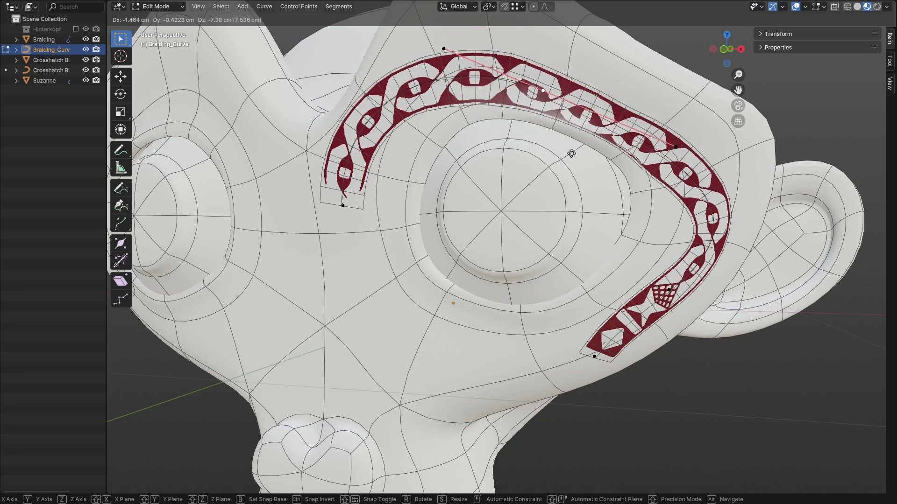
left_click(579, 133)
key("Tab")
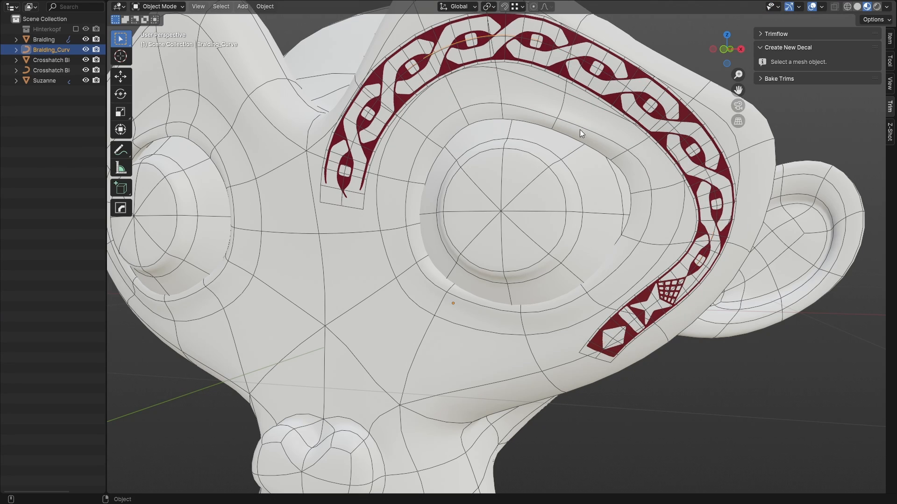
left_click(612, 86)
scroll(603, 121, "down", 5)
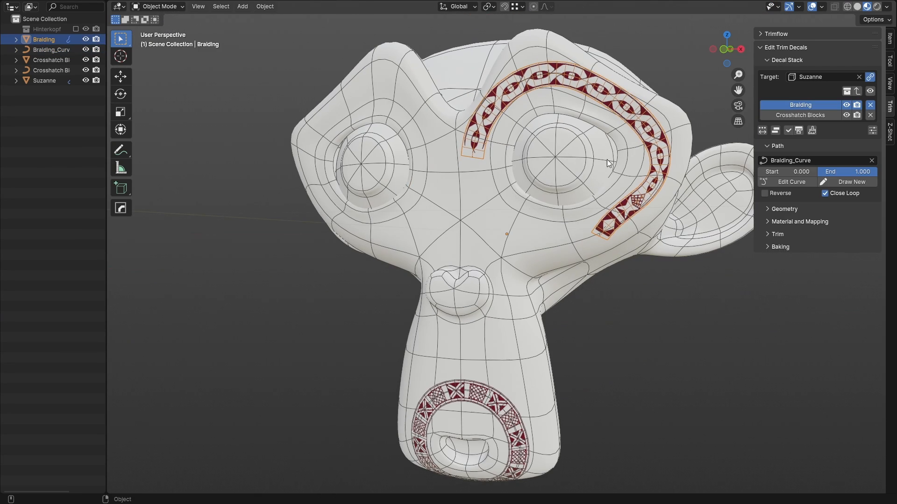
- Draw a replacement path for the Braiding decal from the brow down between the eyes to beside the nose
left_click(843, 183)
mouse_move(529, 76)
left_mouse_down()
mouse_move(465, 154)
mouse_move(503, 250)
left_mouse_up()
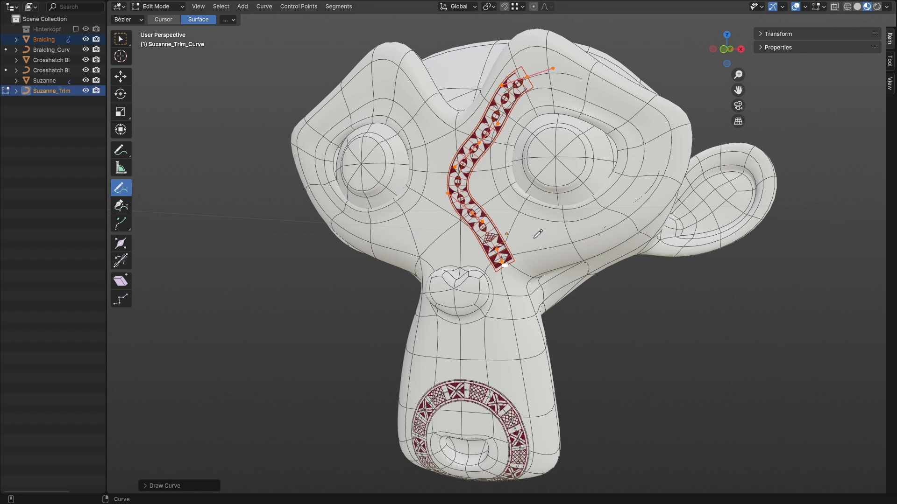
key("Tab")
left_click(493, 231)
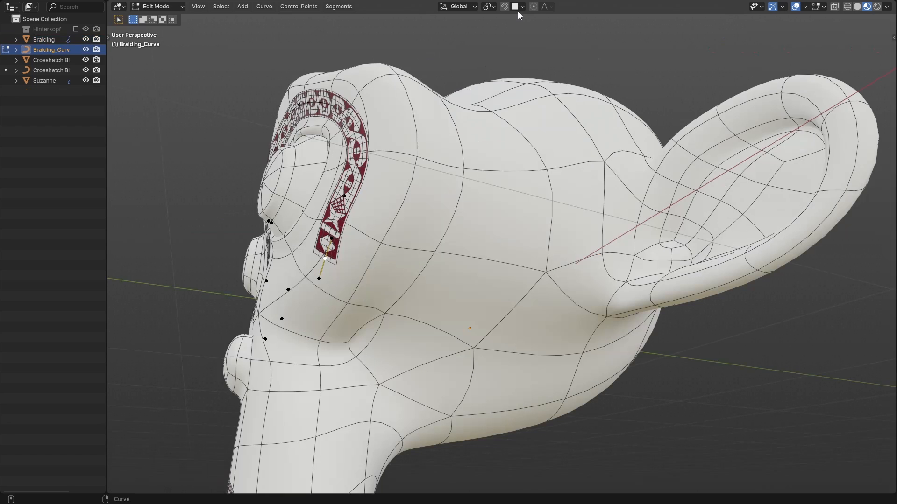
- Check that snapping targets faces and change the handle type of the Braiding curve's lower end point
left_click(518, 10)
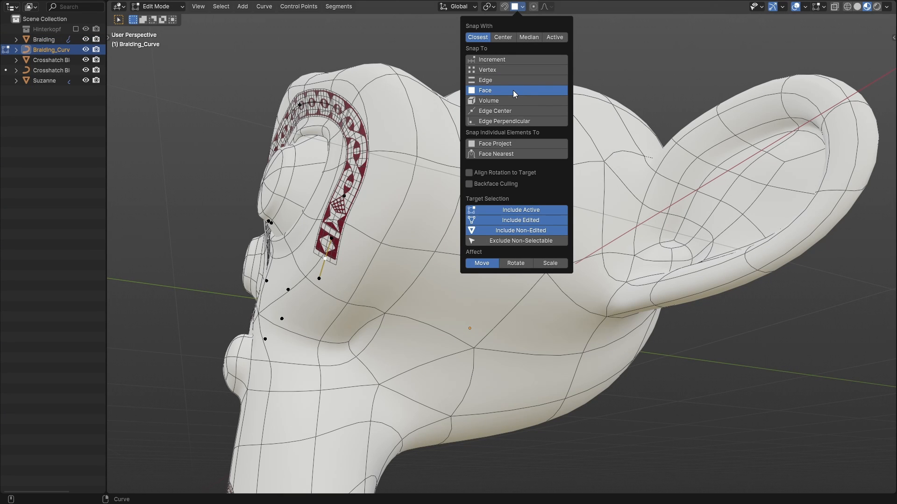
key("v")
left_click(329, 260)
- Extrude the Braiding curve's end point across the cheek, up in front of the ear and forward towards the brow
key("e")
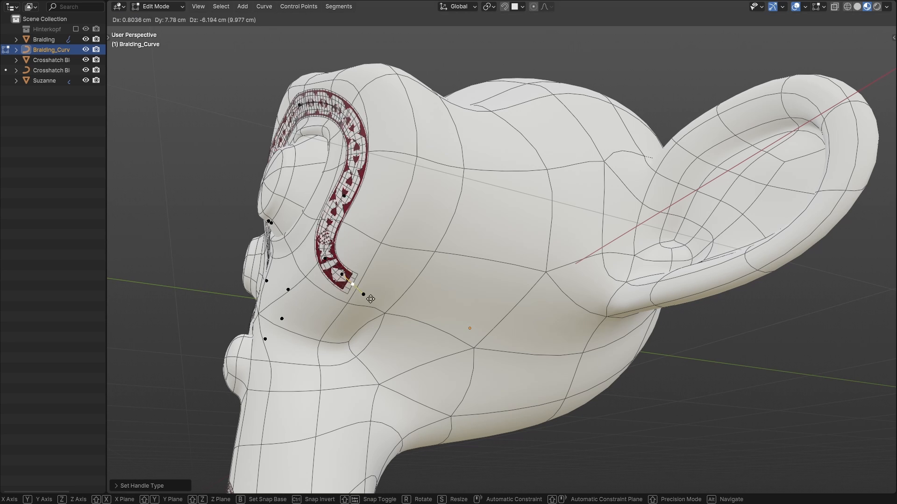
left_click(433, 325)
key("e")
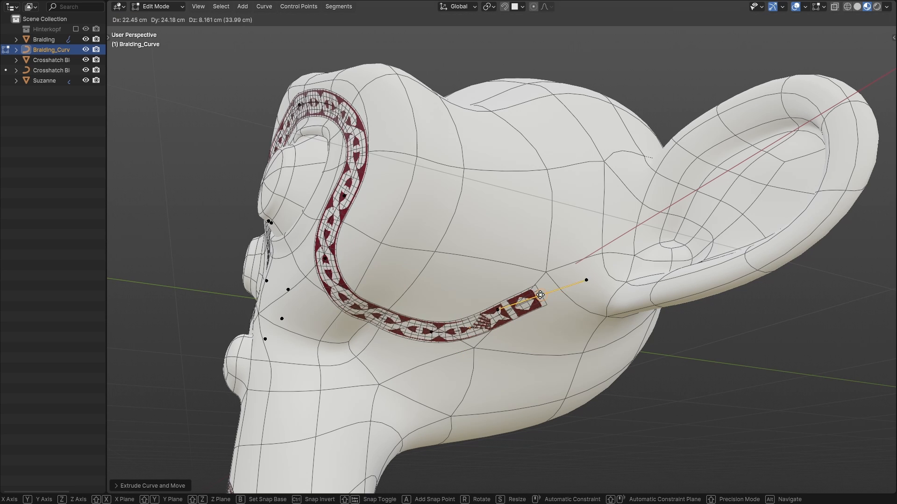
left_click(535, 265)
key("e")
left_click(573, 129)
key("e")
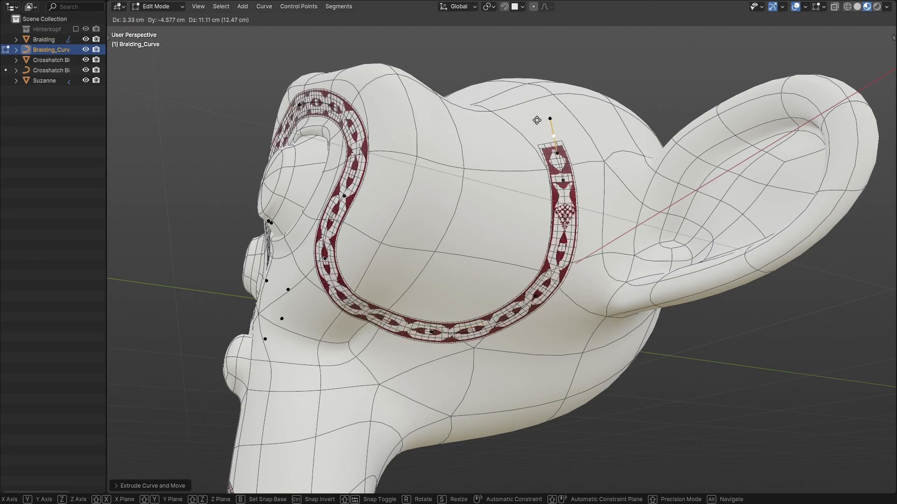
left_click(469, 109)
middle_click_drag(467, 161, 439, 195)
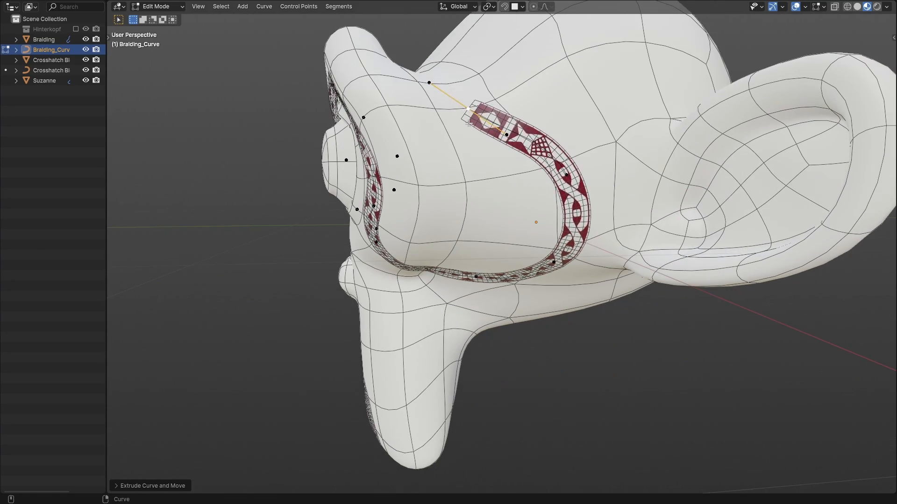
key("e")
left_click(410, 130)
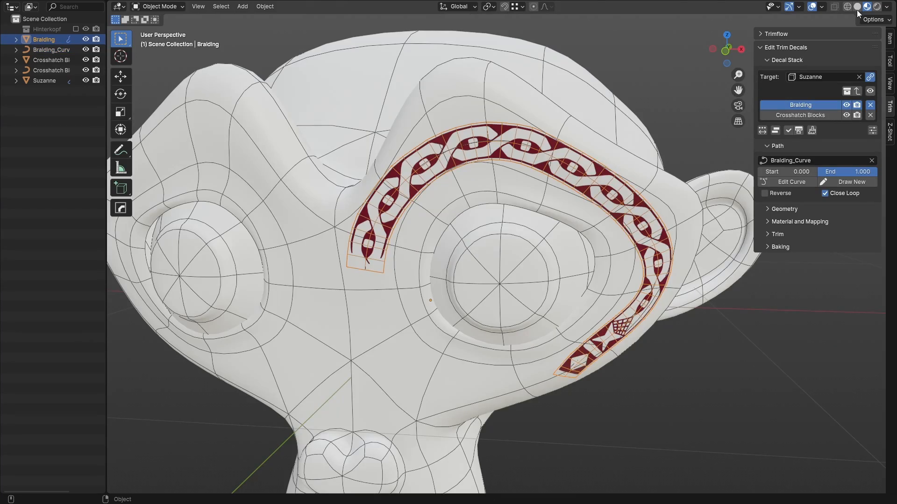
- Inspect the Braiding decal's mesh in solid shading, bring up its geometry settings and return to material preview
left_click(858, 7)
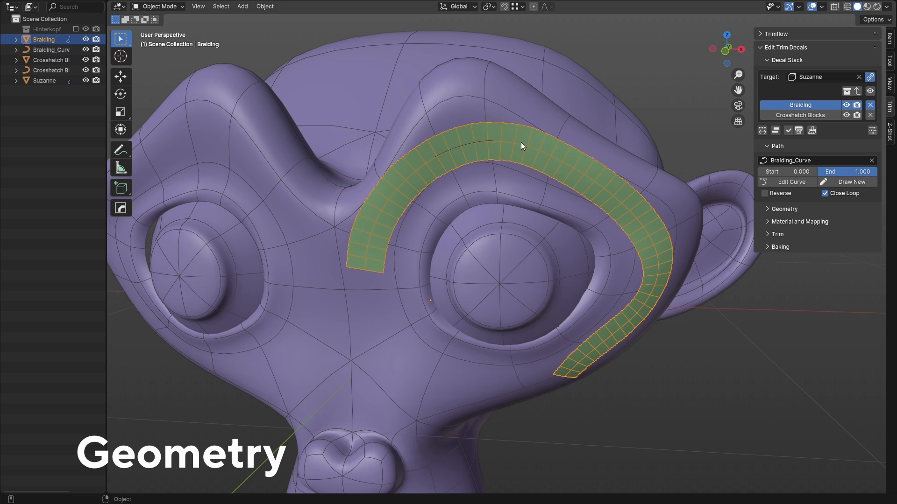
middle_click_drag(602, 320, 632, 281)
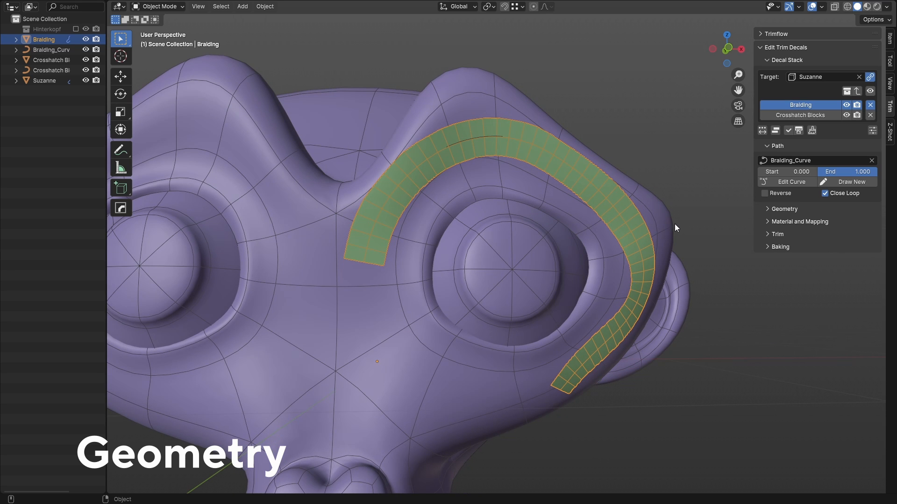
left_click(789, 145)
left_click(792, 159)
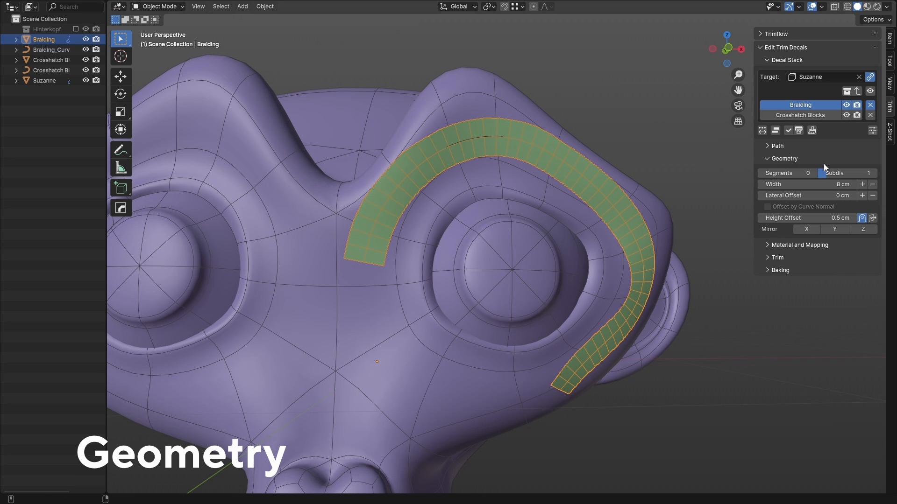
left_click(867, 6)
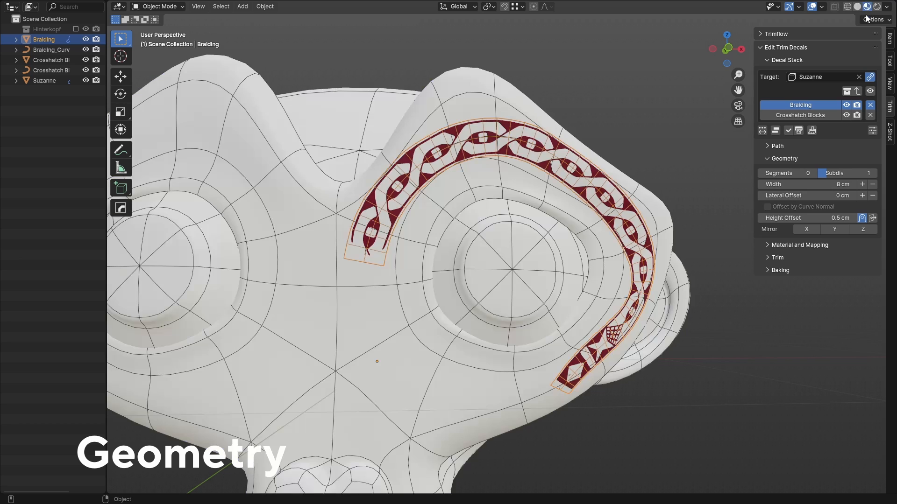
left_click(822, 8)
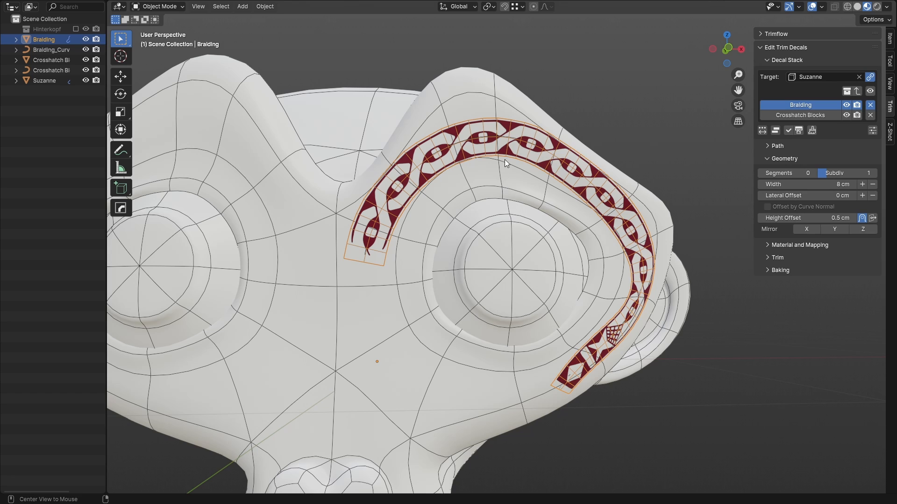
- Try other segment and subdivision values on the Braiding decal while viewing it close up above the eye
scroll(505, 159, "up", 3)
middle_click_drag(511, 128, 512, 133)
middle_click_drag(508, 190, 537, 172, "shift")
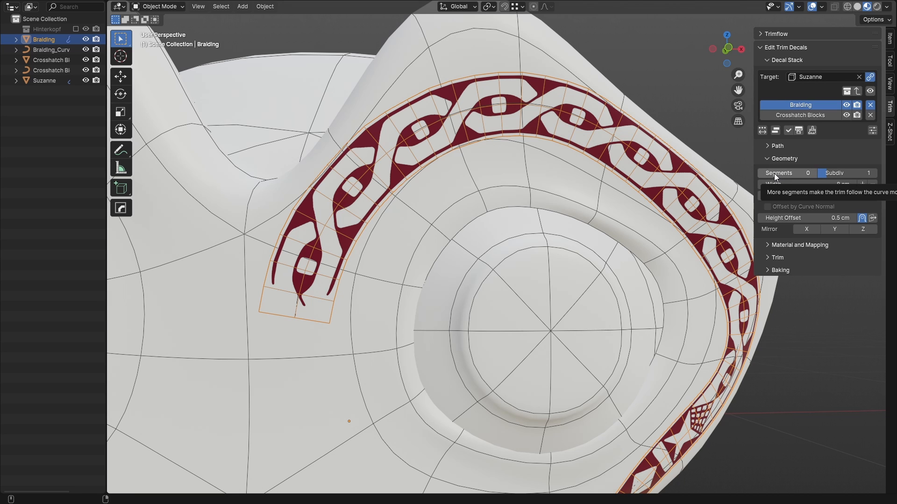
mouse_move(774, 173)
left_mouse_down()
mouse_move(795, 173)
mouse_move(781, 175)
left_mouse_up()
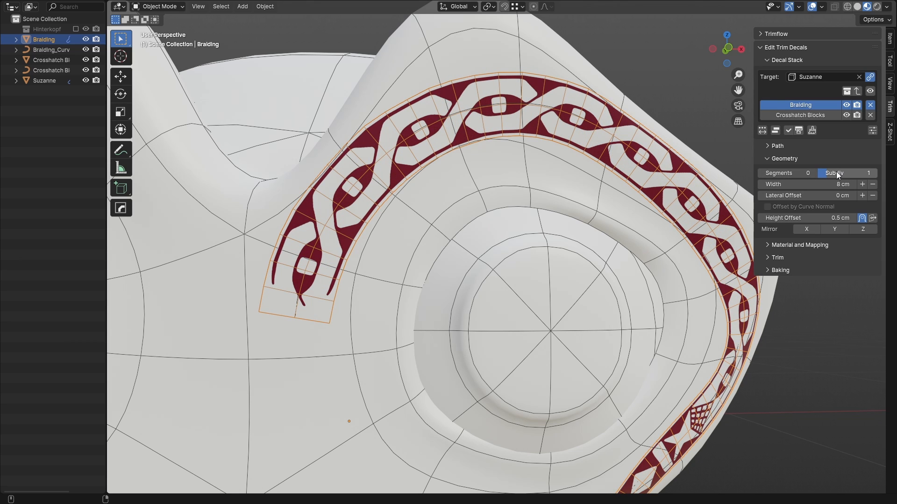
mouse_move(839, 173)
left_mouse_down()
mouse_move(872, 175)
mouse_move(840, 175)
left_mouse_up()
- Compare the Braiding decal at subdivision 0 and 1 in solid shading, ending at 1 in material preview
left_click(857, 7)
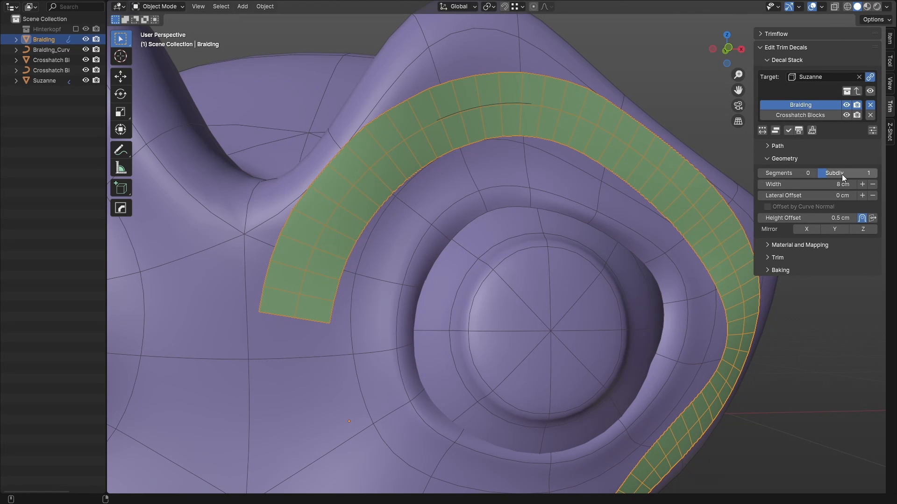
left_click_drag(842, 175, 779, 174)
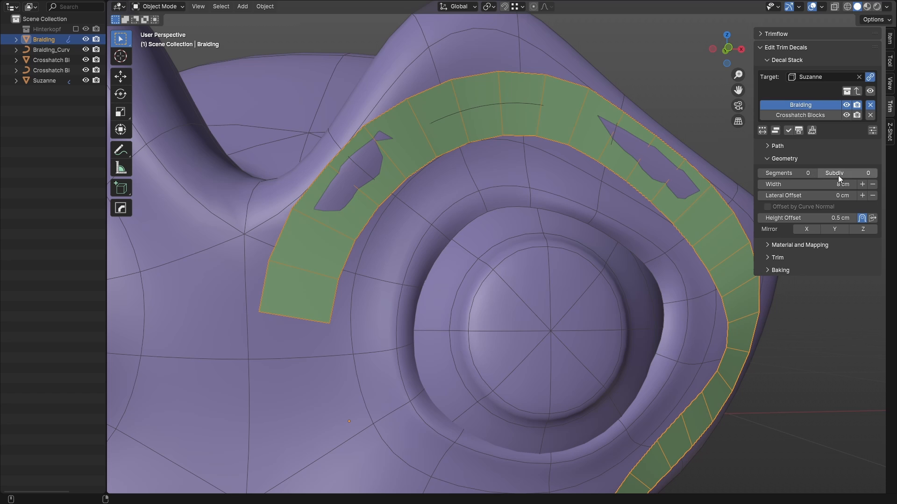
mouse_move(843, 173)
left_mouse_down()
mouse_move(885, 177)
mouse_move(853, 176)
left_mouse_up()
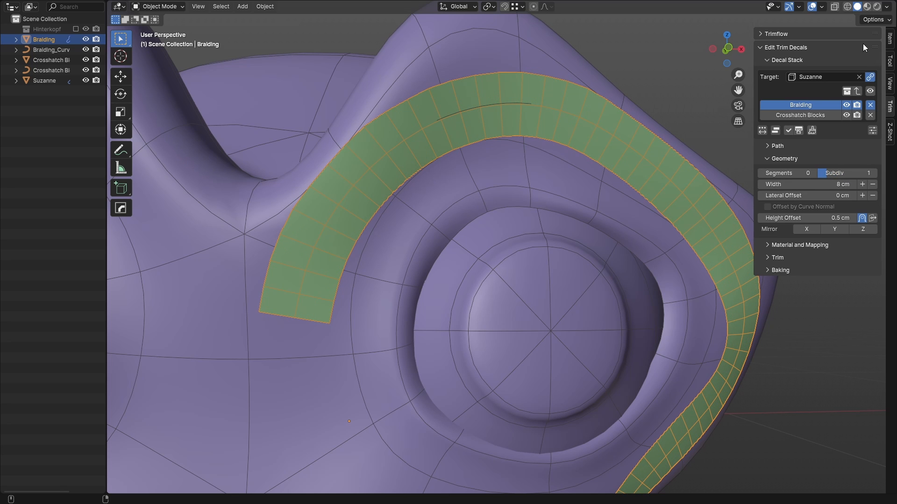
left_click(867, 6)
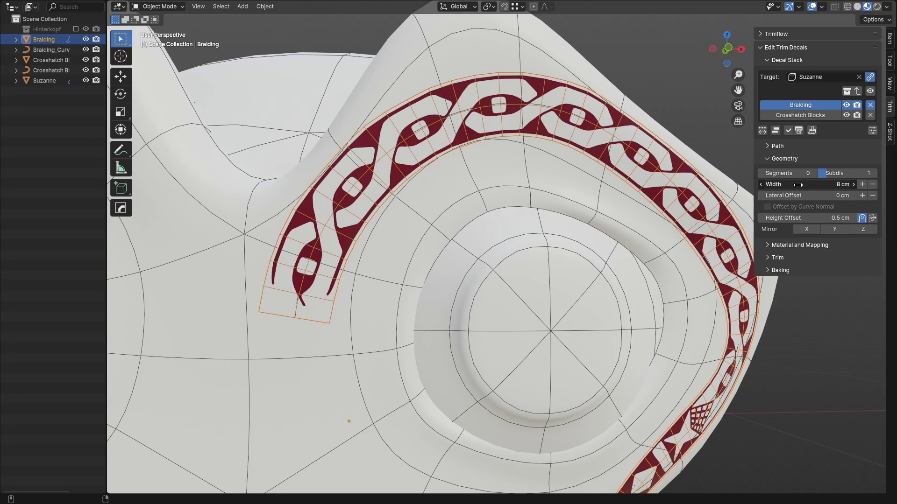
- Try narrower widths on the Braiding decal and step the width back up to 8 cm
mouse_move(798, 185)
left_mouse_down()
mouse_move(768, 185)
mouse_move(794, 185)
left_mouse_up()
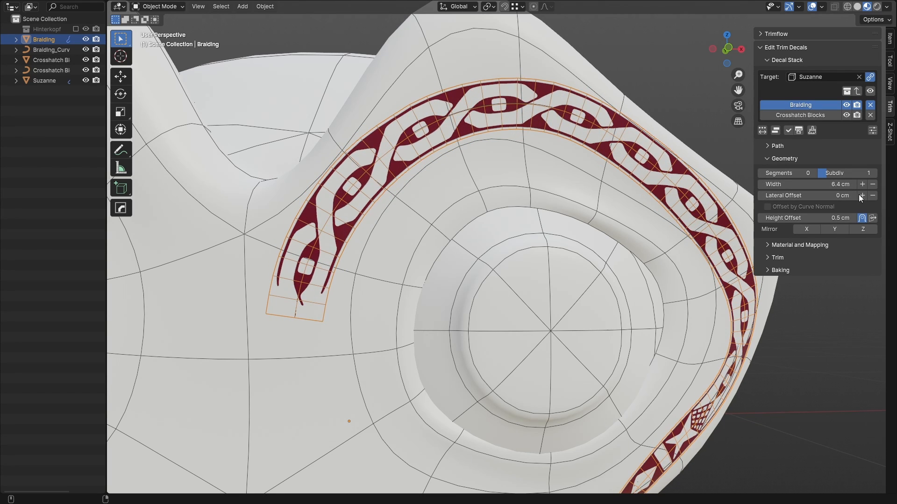
left_click(872, 185)
left_click(872, 185)
left_click(862, 184)
left_click(862, 185)
left_click(861, 185)
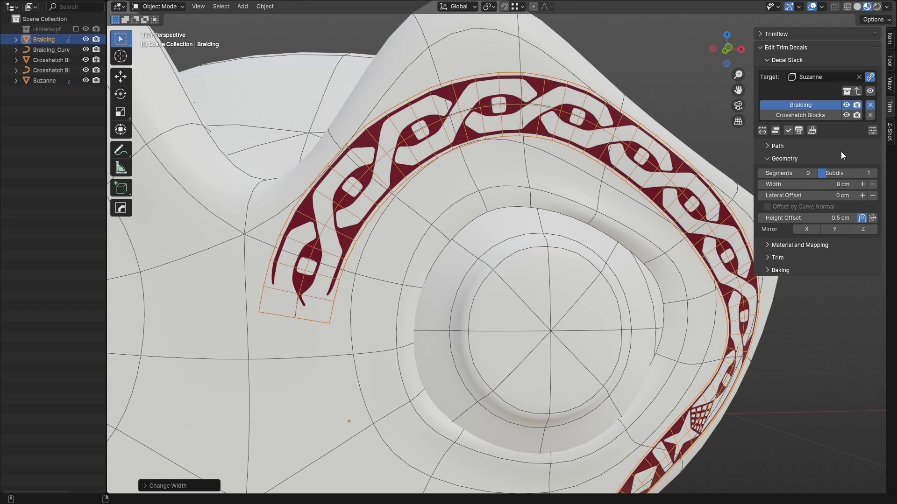
- Edit the Braiding curve and try changing a transform value of its end point between the eyes
left_click(784, 149)
left_click(788, 183)
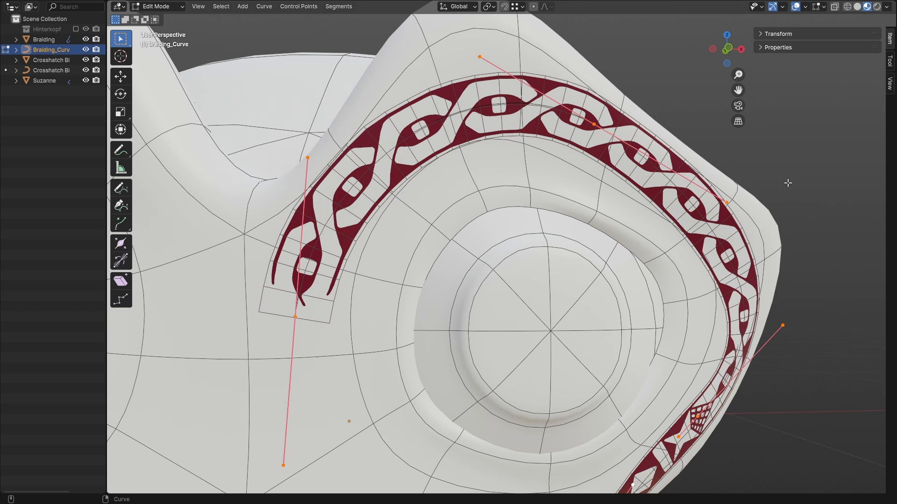
left_click(295, 317)
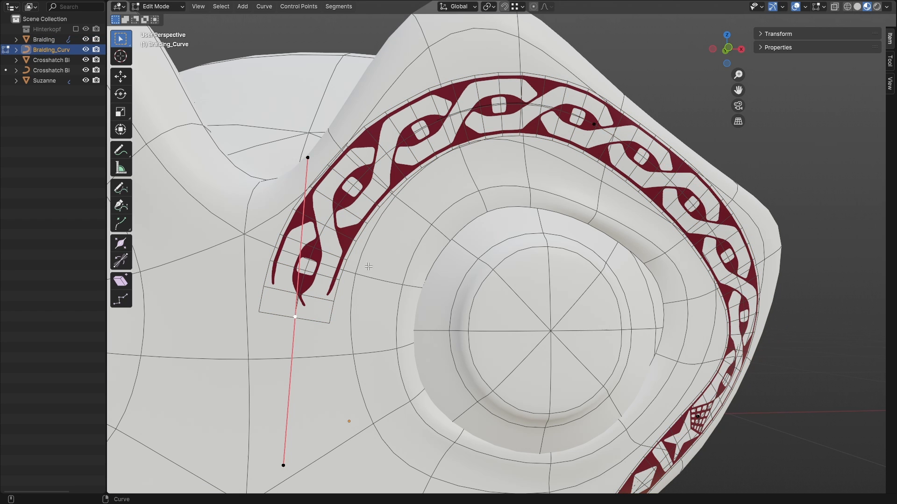
left_click(786, 34)
left_click_drag(776, 110, 804, 114)
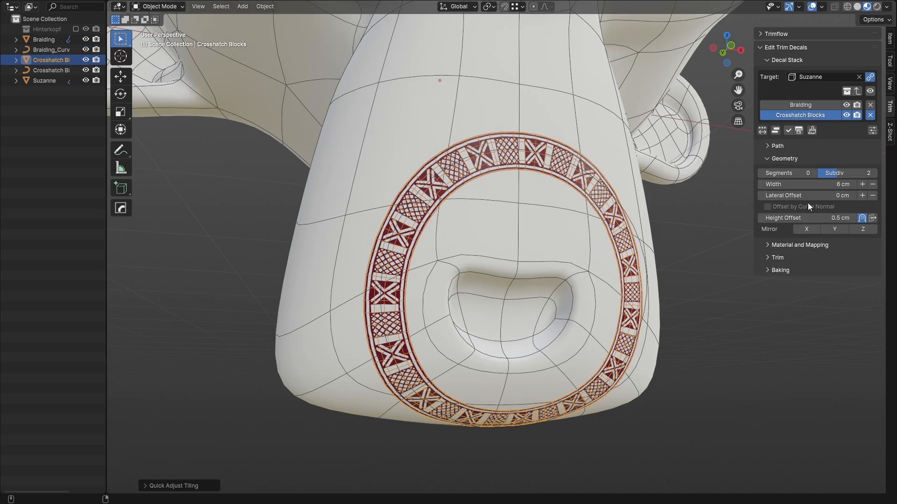
- Offset and duplicate the Crosshatch Blocks decal twice around the mouth, with a -7.4 cm lateral offset on a copy, and try a lateral offset on Braiding
mouse_move(808, 196)
left_mouse_down()
mouse_move(836, 195)
mouse_move(804, 197)
mouse_move(816, 199)
left_mouse_up()
left_click(776, 131)
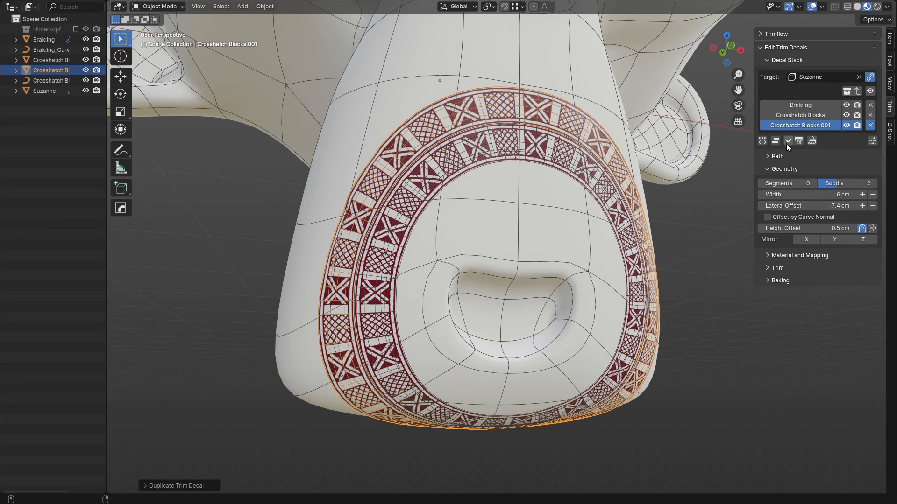
middle_click_drag(713, 223, 595, 226)
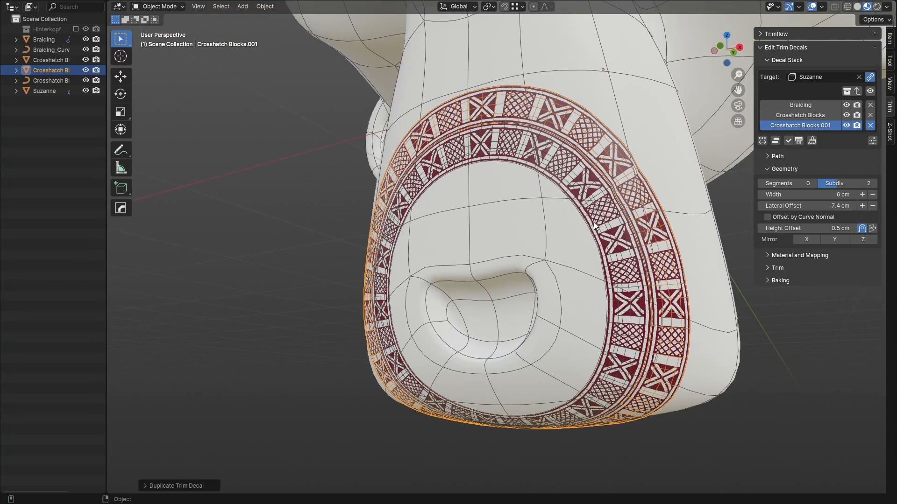
left_click(776, 141)
middle_click_drag(692, 217, 683, 172)
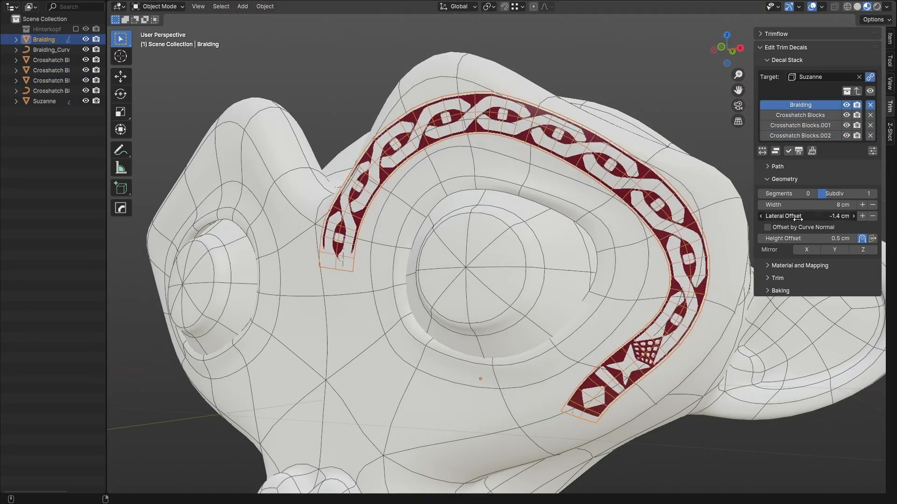
left_click_drag(798, 220, 818, 219)
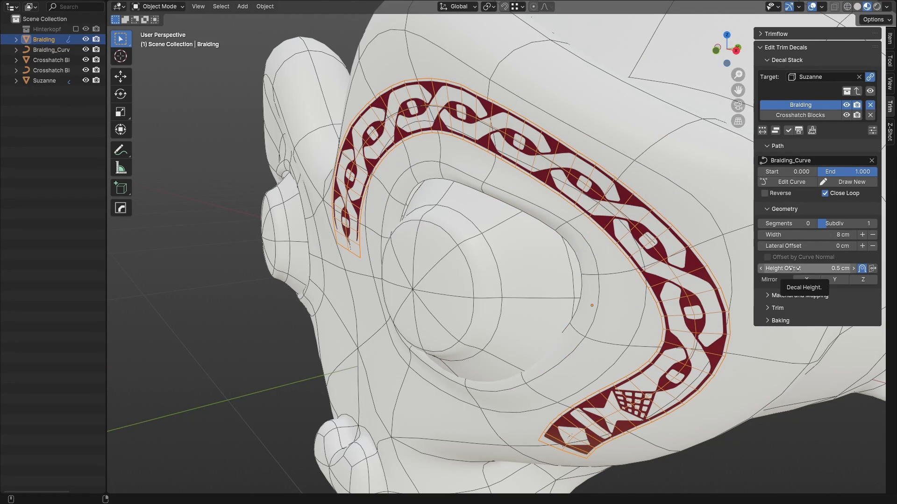
- Set the Braiding decal's height offset to 0.4 cm and compare the decal with surface snapping off and on
mouse_move(794, 269)
left_mouse_down()
mouse_move(822, 270)
mouse_move(796, 270)
left_mouse_up()
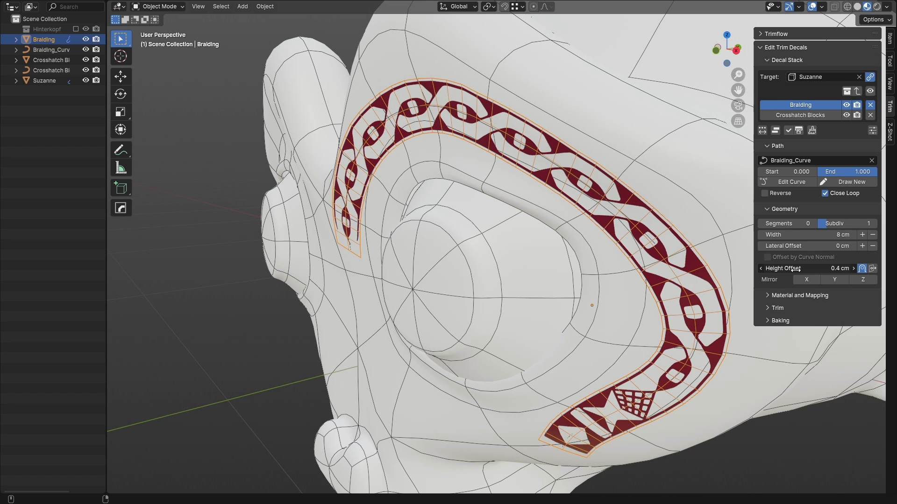
left_click(862, 269)
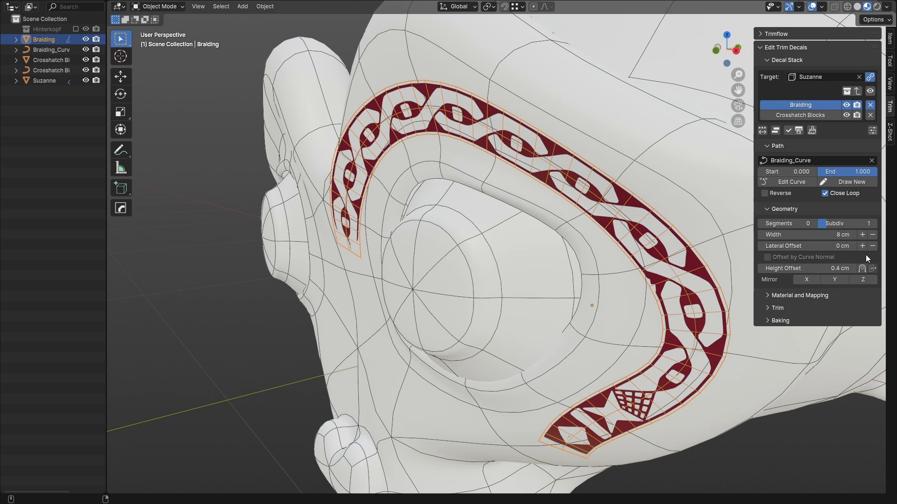
left_click(862, 269)
left_click(862, 269)
- Try moving the Braiding curve's control point above the eye along the Y axis
left_click(793, 182)
key("g")
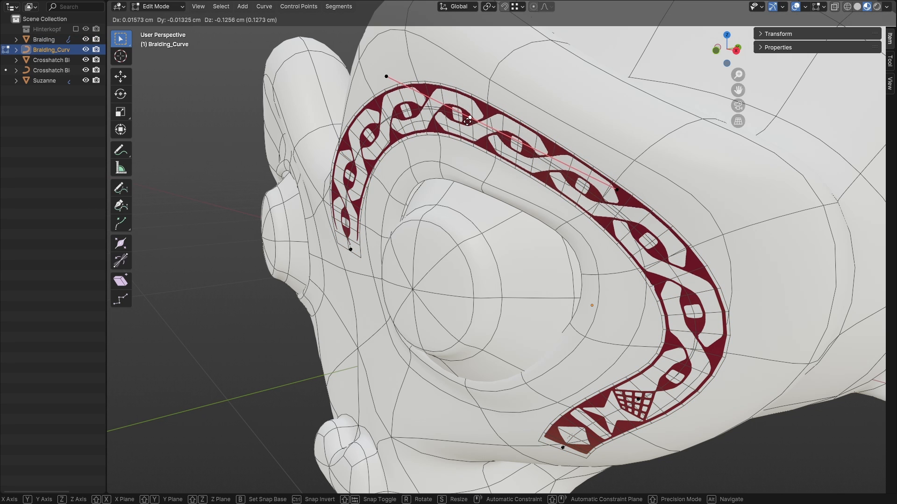
key("y")
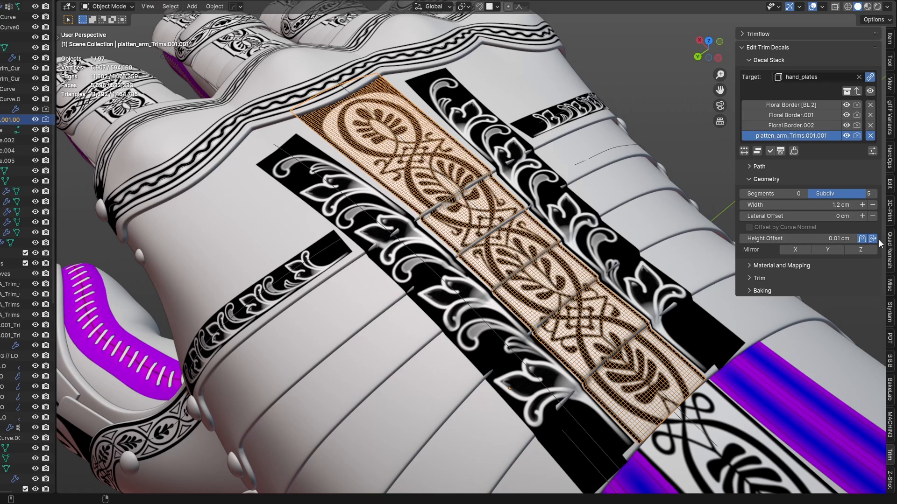
- Examine the platten_arm_Trims.001.001 decal across the hand plates with the second height offset option toggled off and on
middle_click_drag(583, 312, 604, 316)
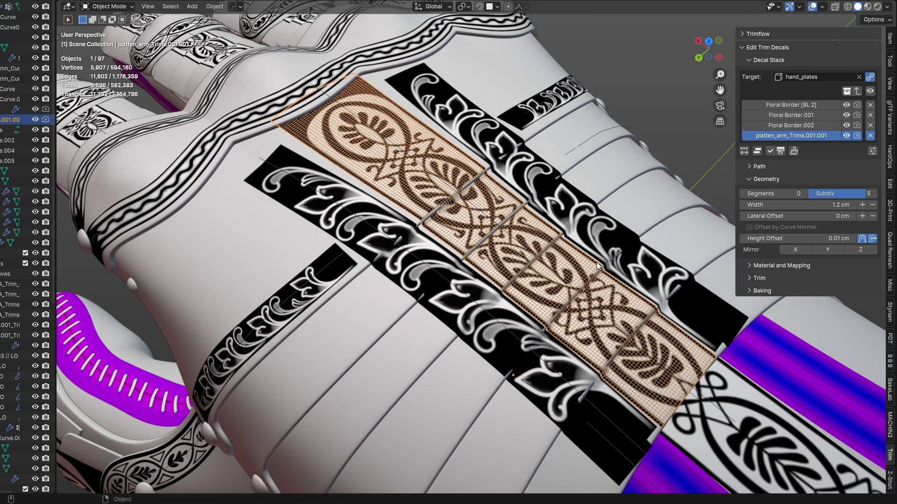
middle_click_drag(598, 265, 546, 290)
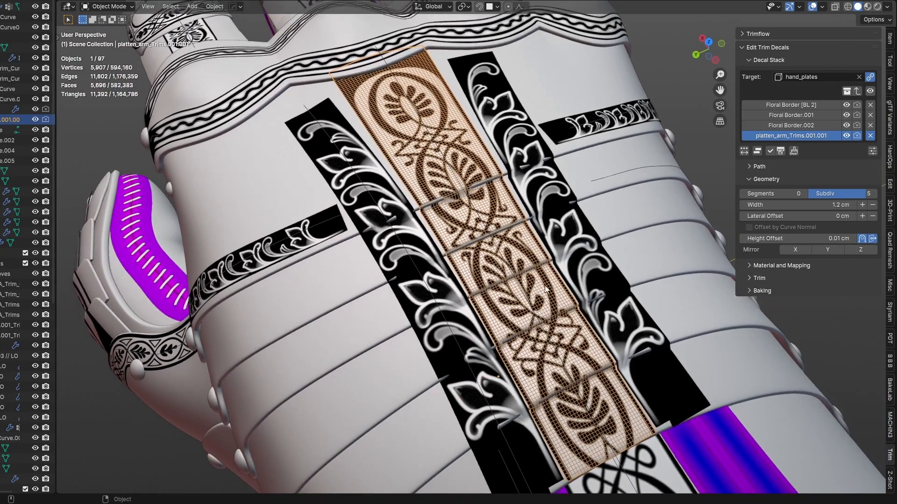
left_click(872, 239)
left_click(872, 240)
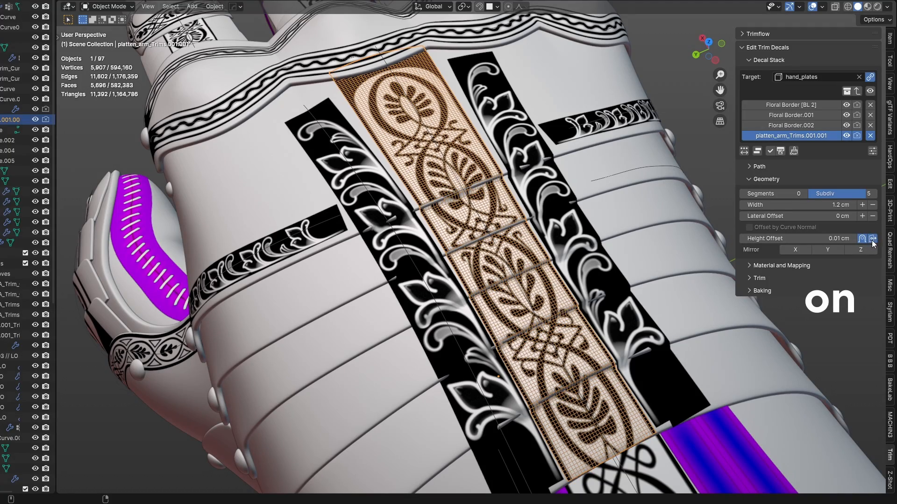
middle_click_drag(612, 299, 500, 291)
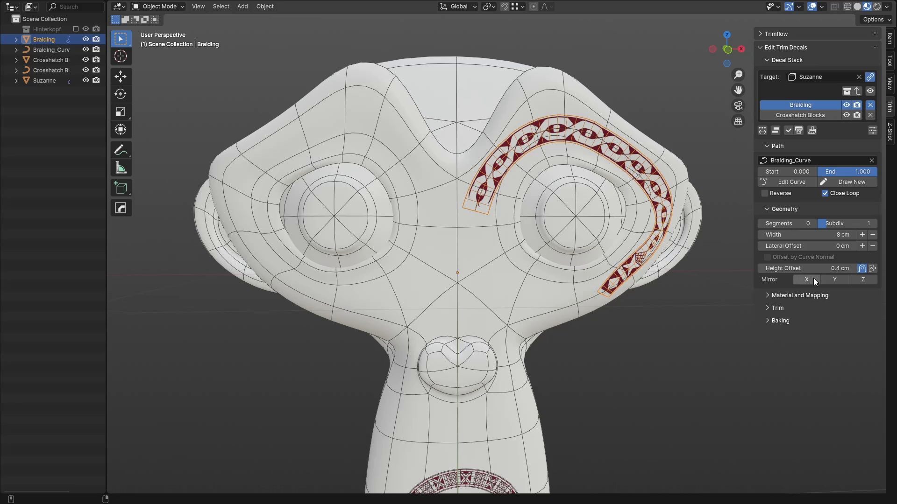
- Try mirroring the Braiding decal across X and adjusting the start of its path
left_click(813, 280)
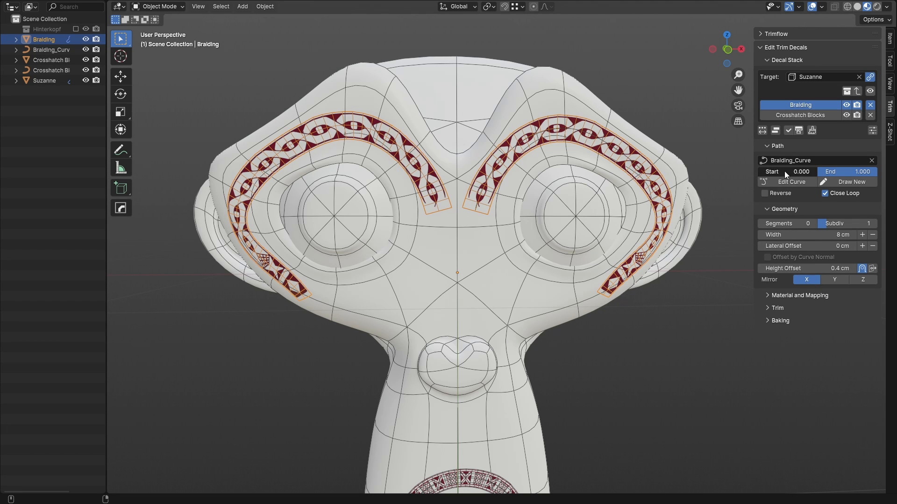
mouse_move(784, 171)
left_mouse_down()
mouse_move(805, 168)
mouse_move(785, 170)
left_mouse_up()
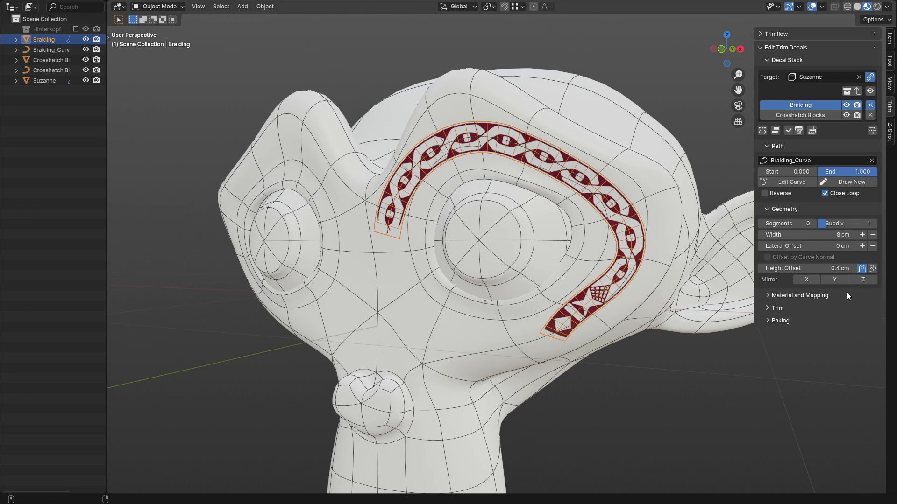
- Show the Braiding decal's material and mapping settings and examine the M_TrimMaterial options and the images available for it
left_click(847, 293)
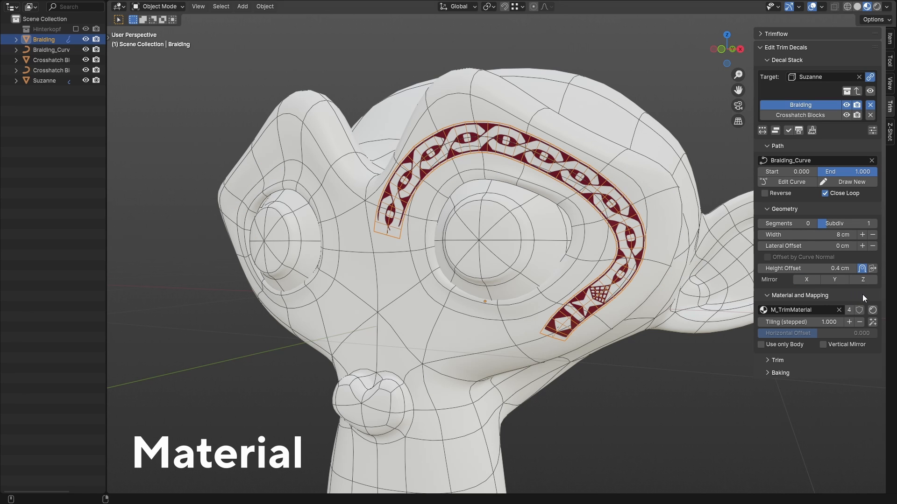
left_click(782, 311)
left_click(872, 311)
left_click(768, 324)
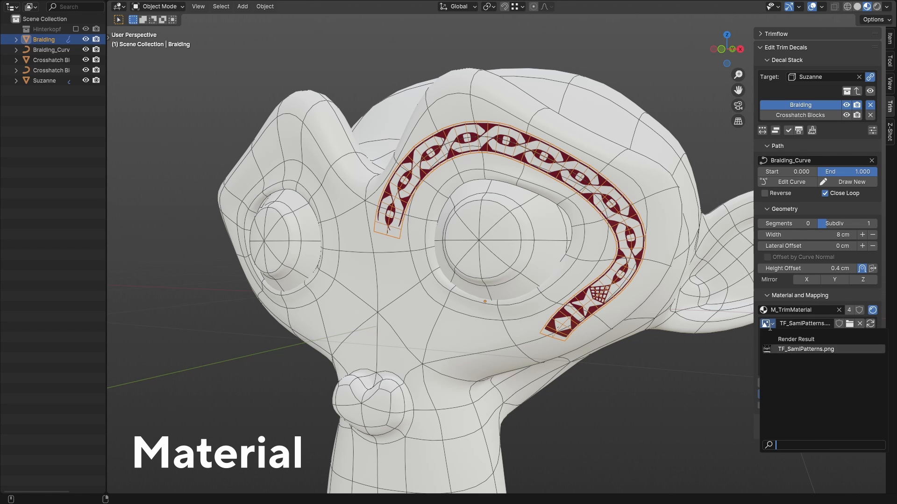
left_click(771, 327)
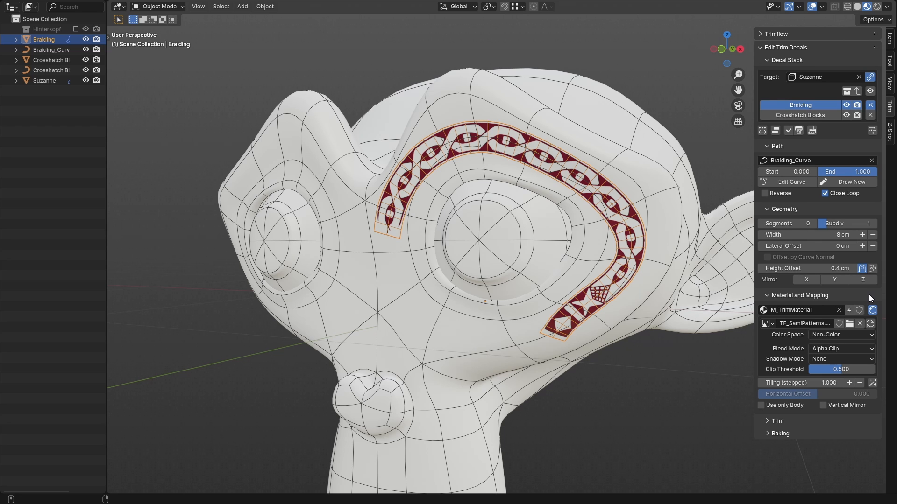
left_click(872, 310)
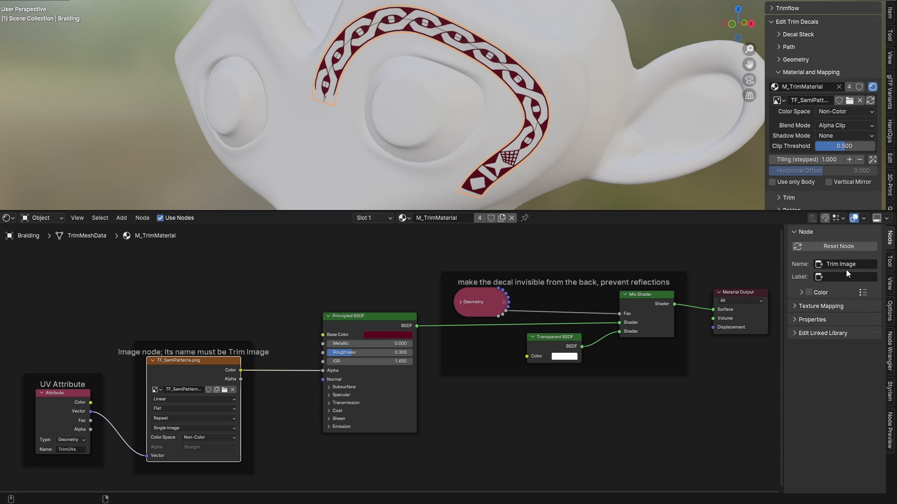
- Rename the TF_SamiPatterns.png image node in M_TrimMaterial to "Trim Image1"
left_click(863, 266)
key("End")
type("1")
key("Return")
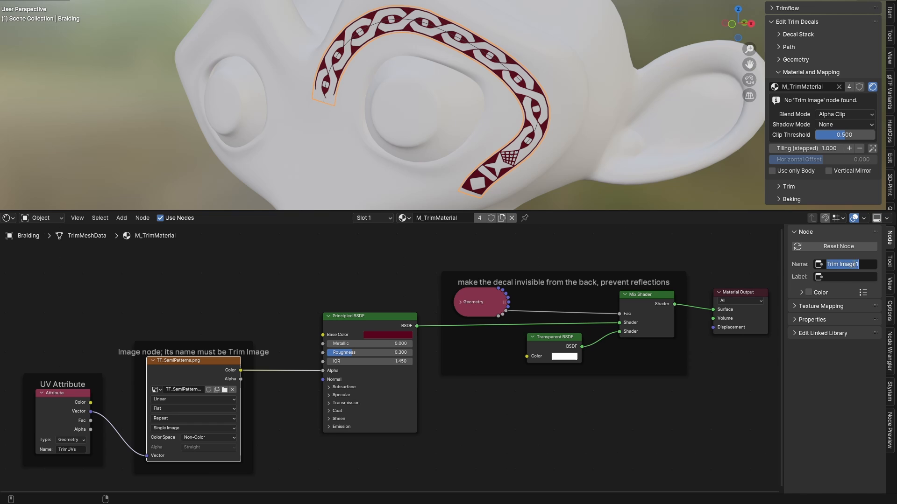
- Rename the M_TrimMaterial image node back to "Trim Image" and select the UV Attribute node
key("End")
key("BackSpace")
key("Return")
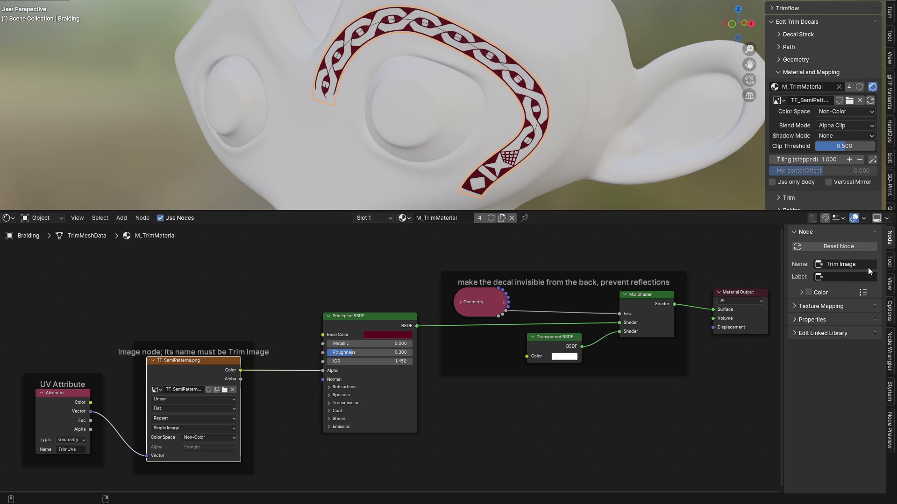
left_click(56, 407)
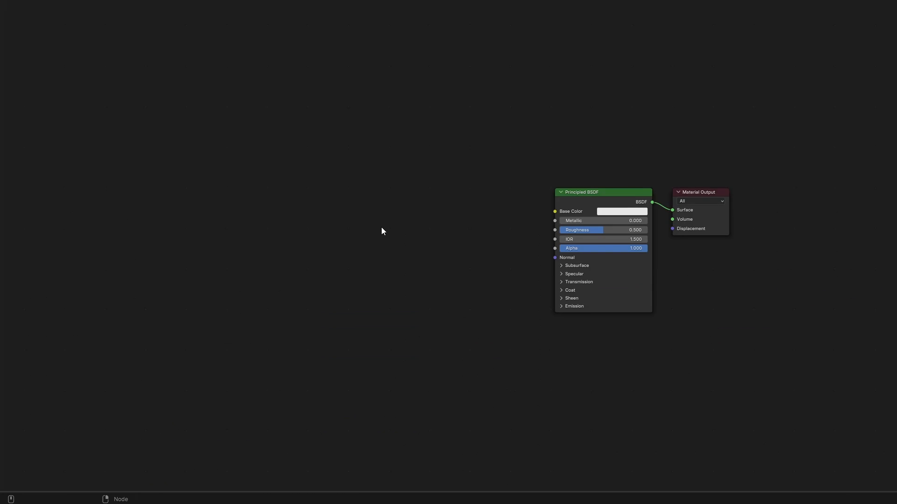
- Add the Trimflow nodes to the plain Principled BSDF material, and create a new trim decal material named M_TrimMaterial for Suzanne
key("shift+a")
mouse_move(381, 227)
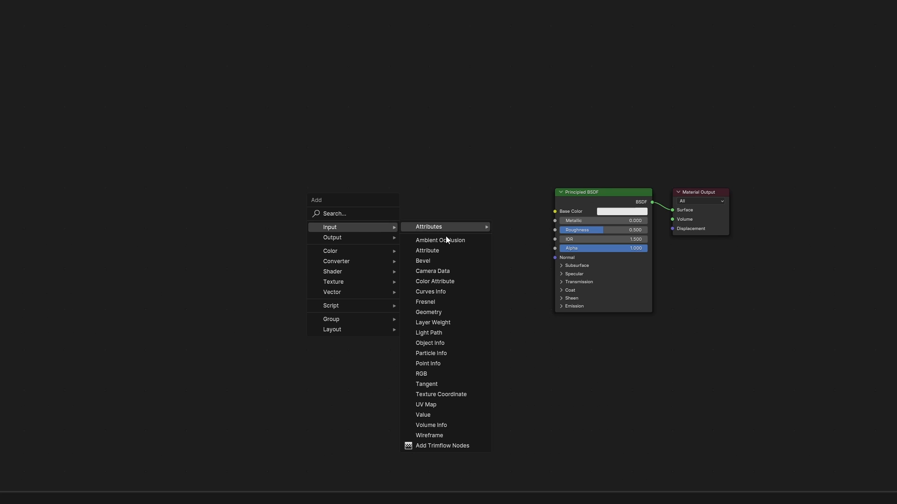
left_click(450, 445)
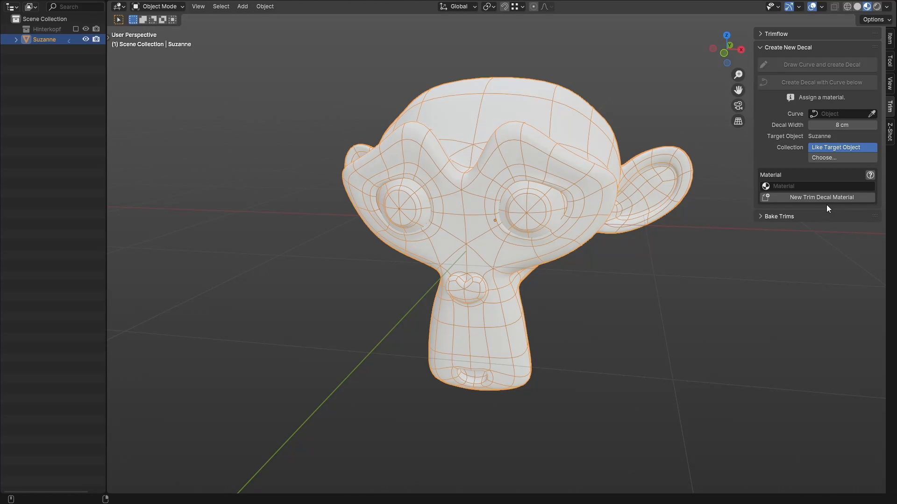
left_click(829, 198)
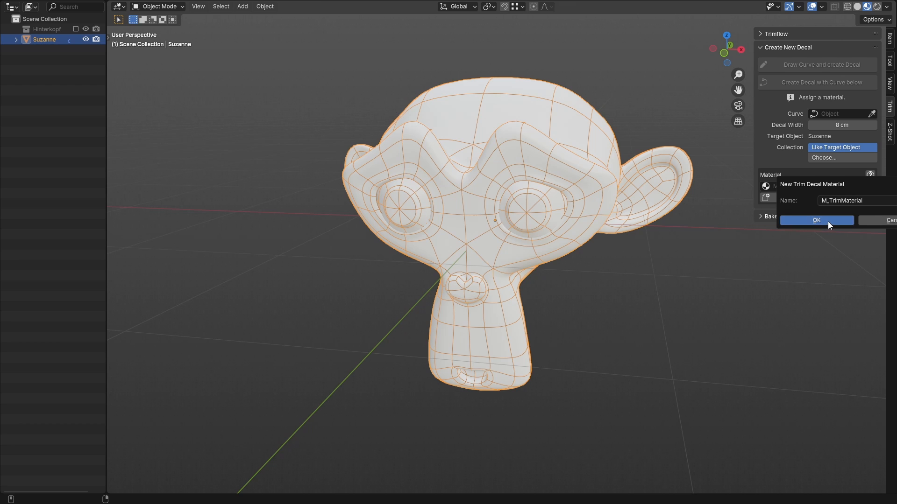
left_click(828, 221)
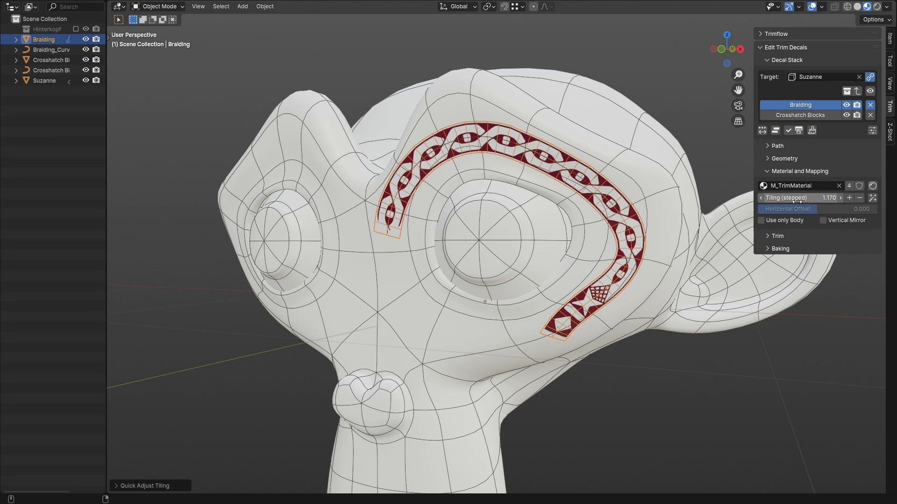
- Try different tilings on the Braiding decal: 0.140, automatic tiling, and two steps up to 3.170
left_click_drag(796, 199, 727, 204)
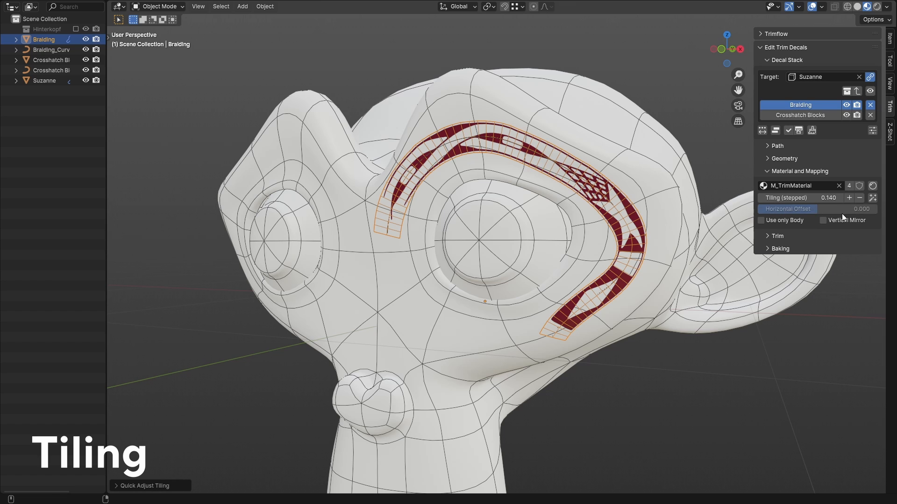
left_click(872, 198)
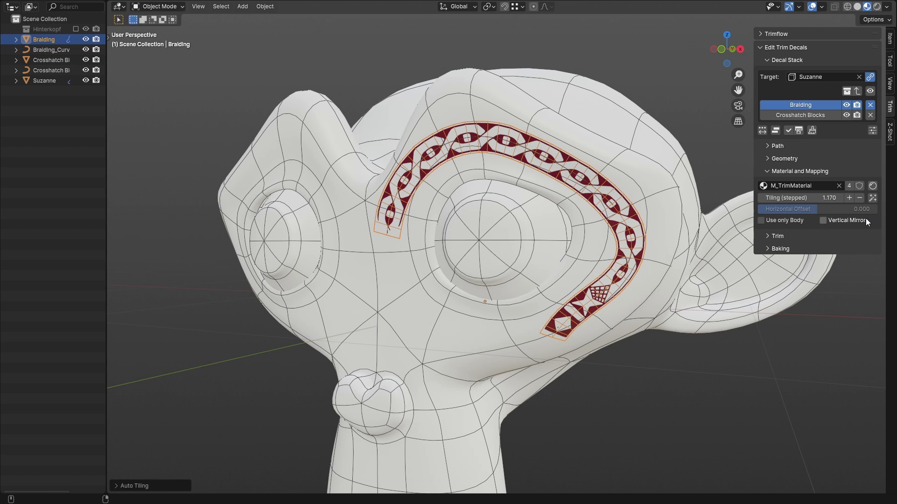
left_click(849, 198)
left_click(848, 198)
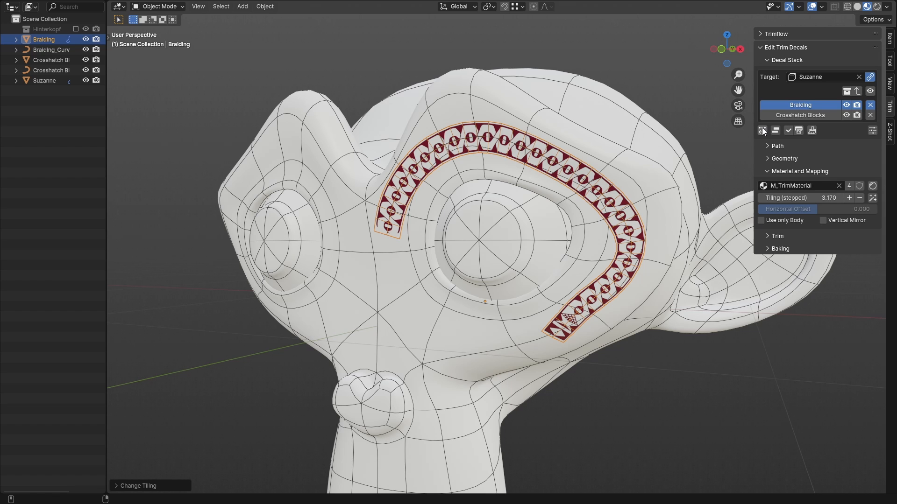
- Quick-adjust the Braiding decal's tiling from the decal stack, resetting it to 1.170 and stepping it up and down
left_click_drag(763, 130, 765, 145)
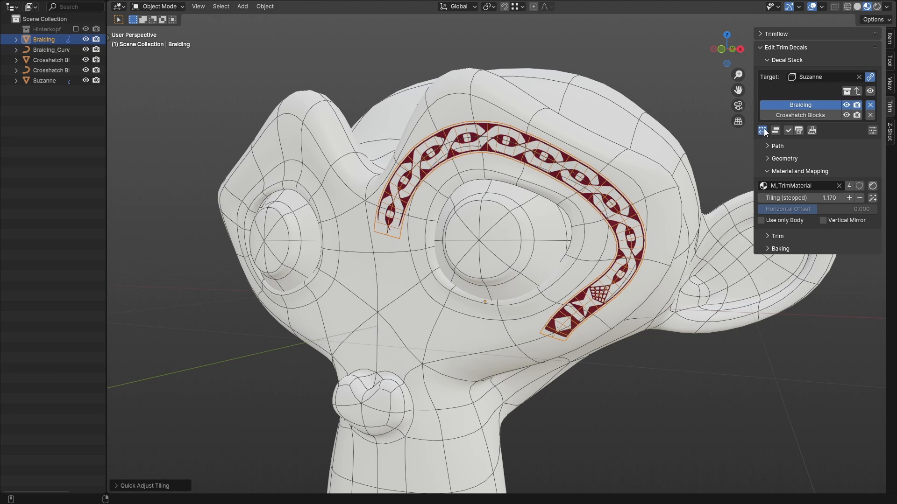
left_click(763, 130)
left_click(764, 130)
left_click(762, 131, "ctrl")
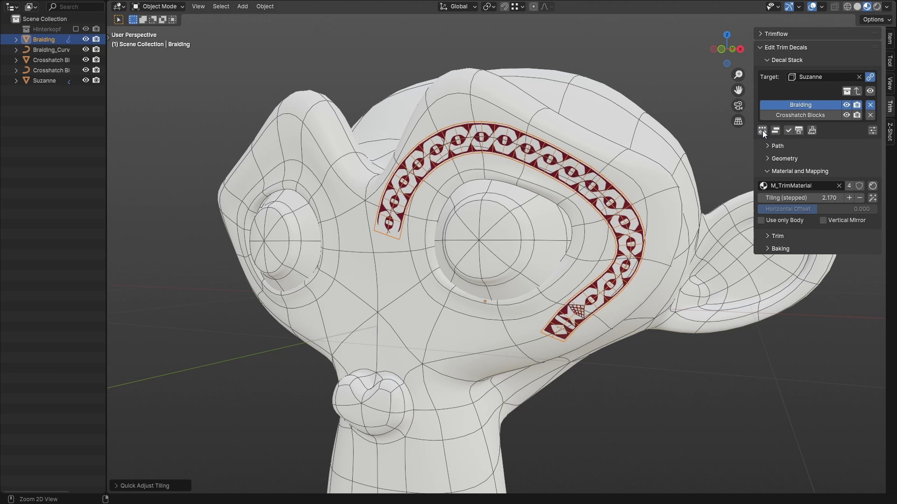
left_click(763, 131, "ctrl")
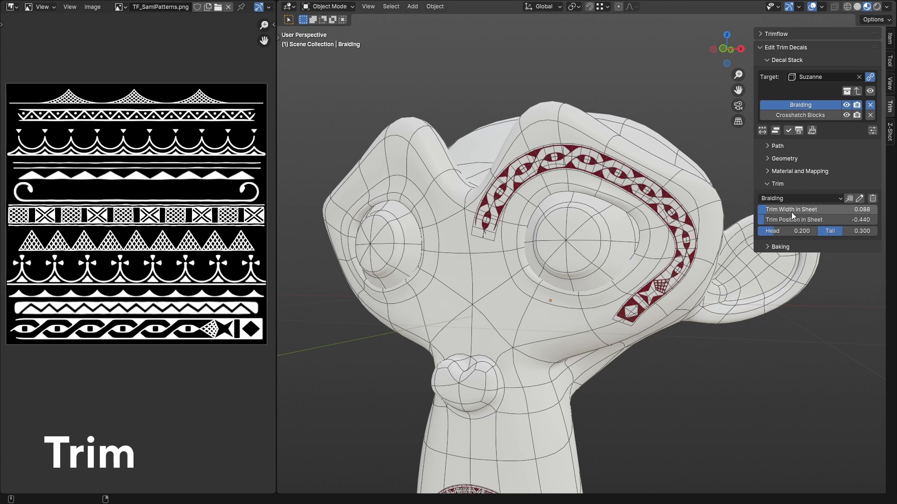
- Try shifting the Braiding decal's trim position in the sheet, and restore the saved Braiding trim
left_click_drag(774, 222, 877, 220)
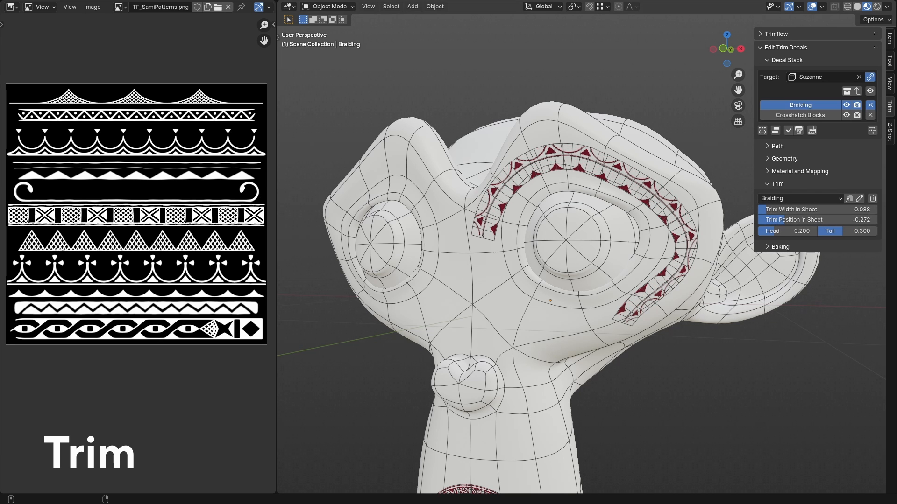
left_click_drag(812, 222, 883, 207)
left_click(819, 200)
left_click(811, 210)
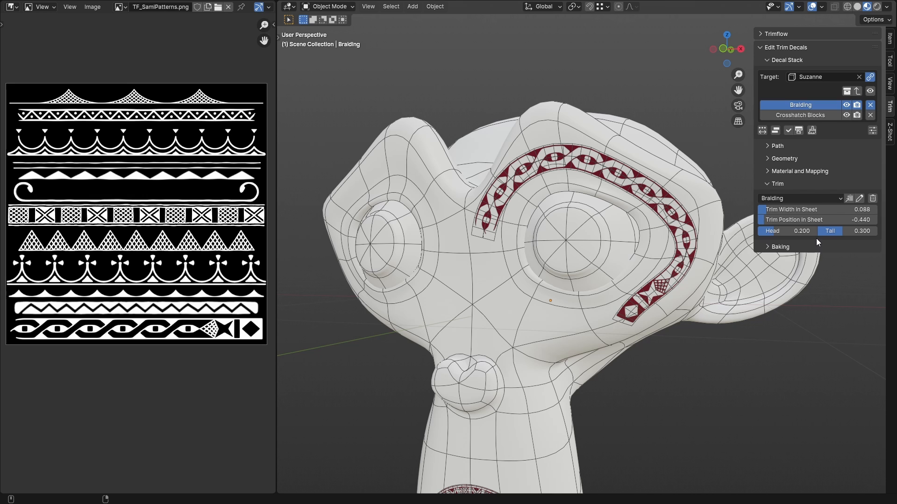
- Switch the Braiding decal's trim to Triangle Waves and to Double Line
left_click(811, 198)
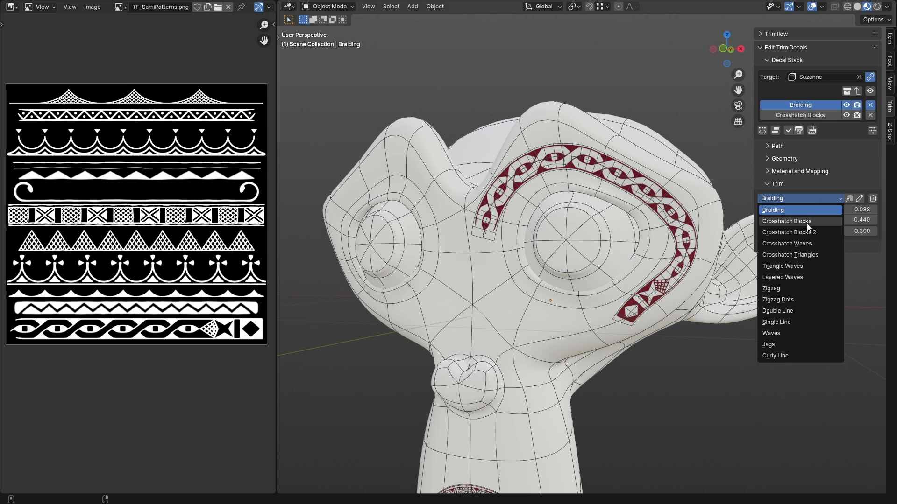
left_click(795, 265)
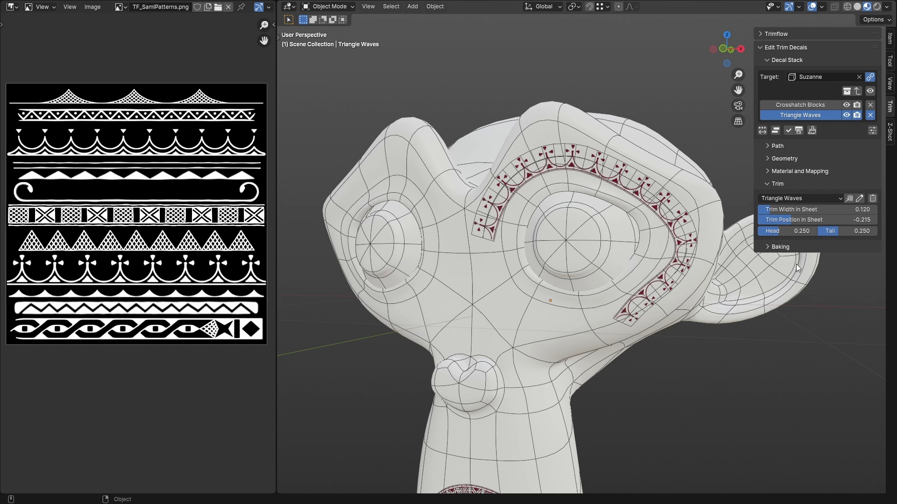
left_click(813, 198)
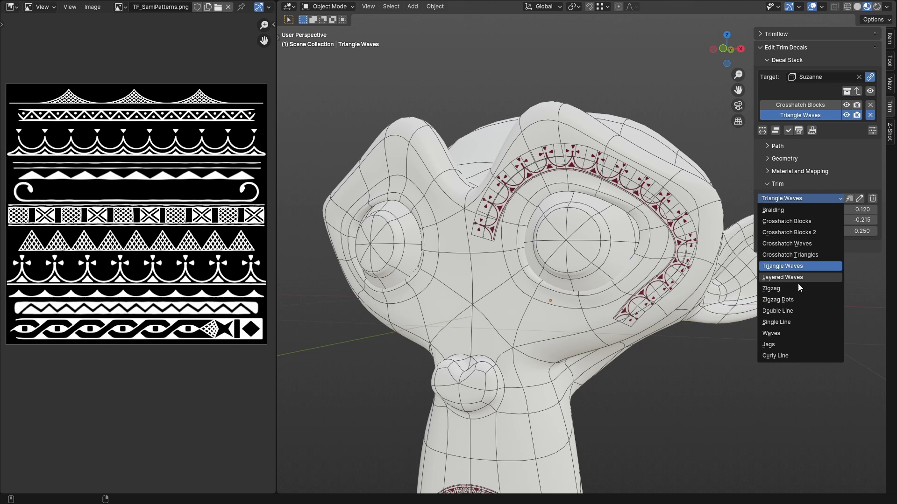
left_click(789, 311)
left_click(814, 199)
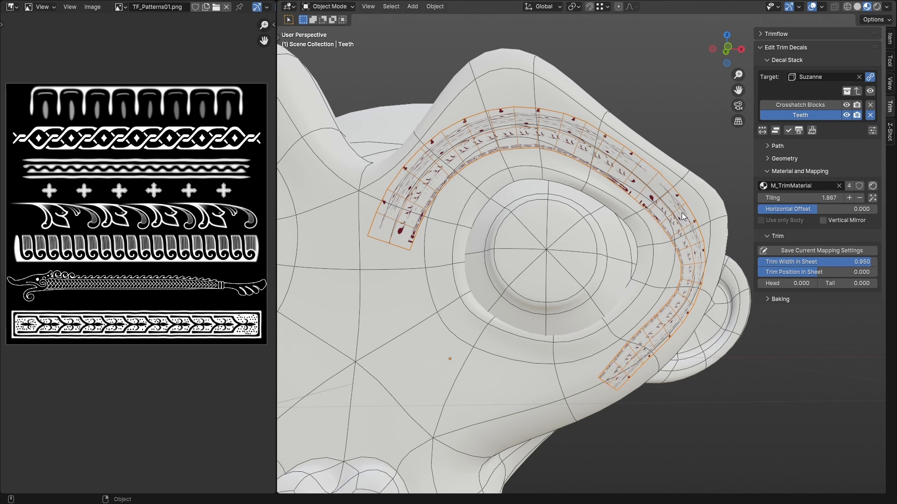
- Map the Teeth decal with a trim width in sheet of 0.137, position of 0.291, and head and tail of 0.25
left_click_drag(850, 262, 742, 264)
left_click_drag(820, 274, 851, 277)
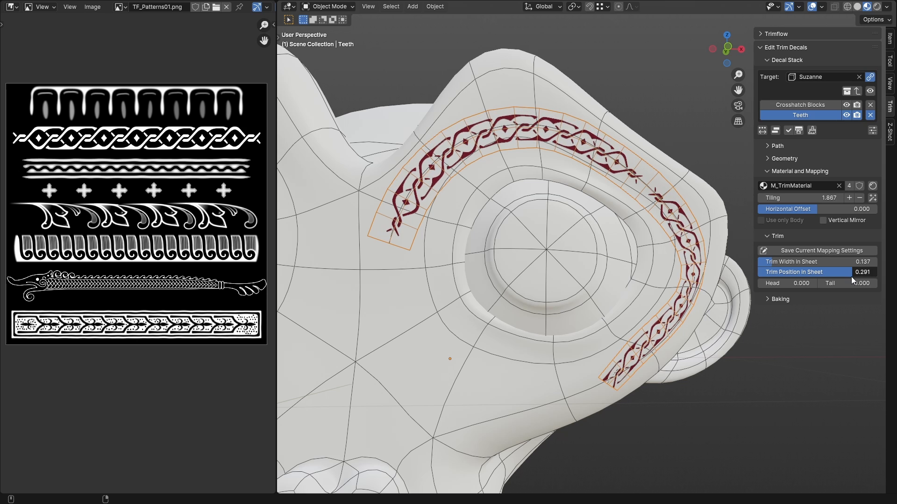
left_click(797, 283)
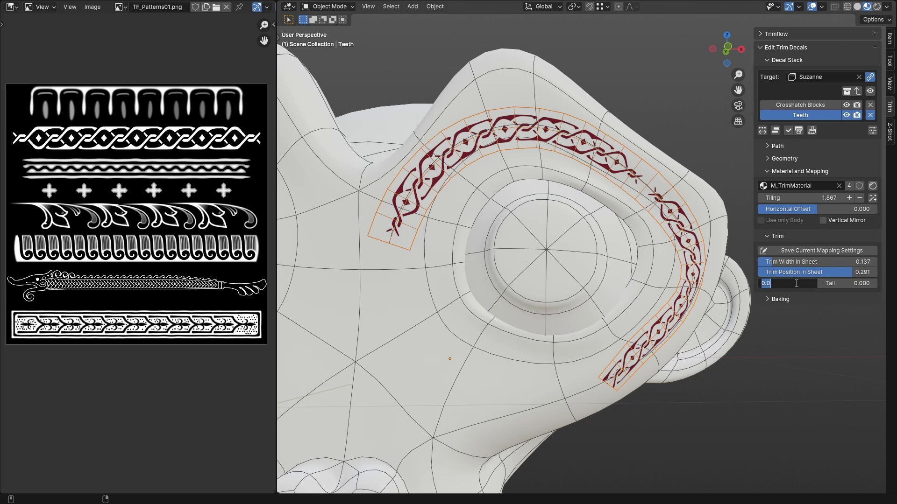
type(".25")
key("Return")
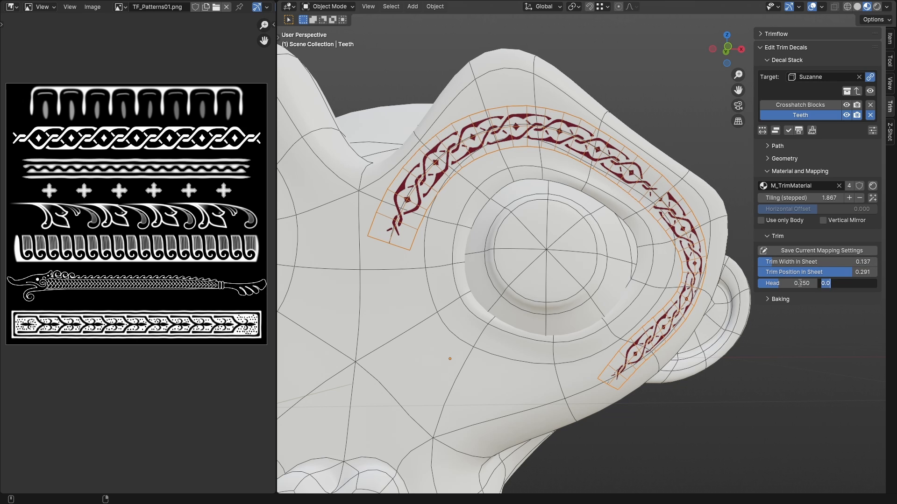
- Save the Teeth decal's current mapping settings under the name "Braid"
left_click(819, 250)
left_click(847, 251)
type("Braid")
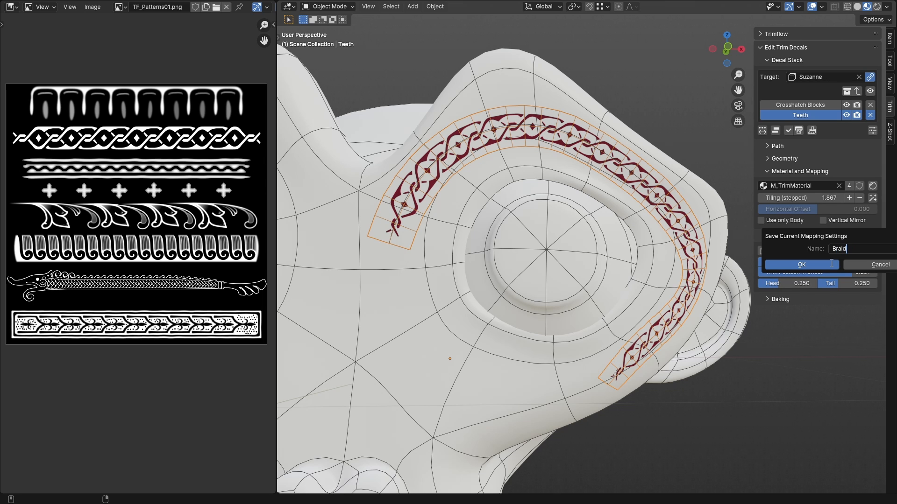
left_click(832, 264)
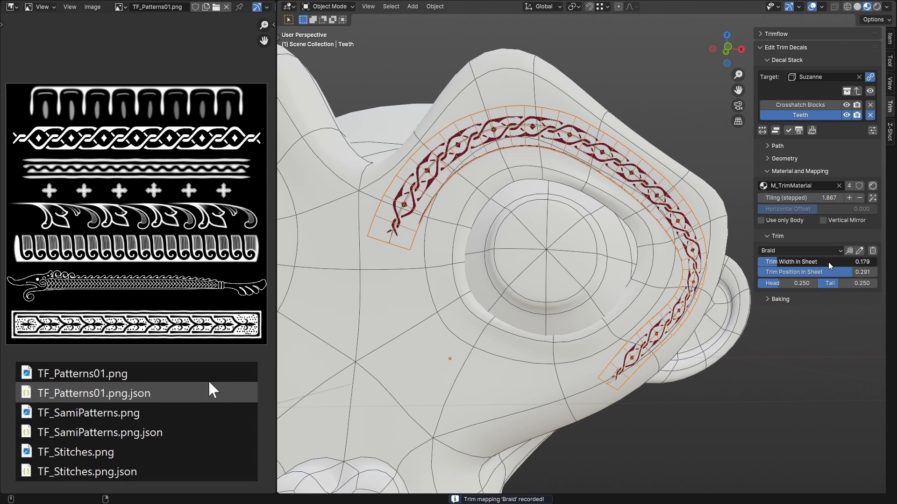
- Set the trim width in sheet to 0.128, its position to -0.422, and the head and tail to 0.125
left_click_drag(828, 263, 733, 282)
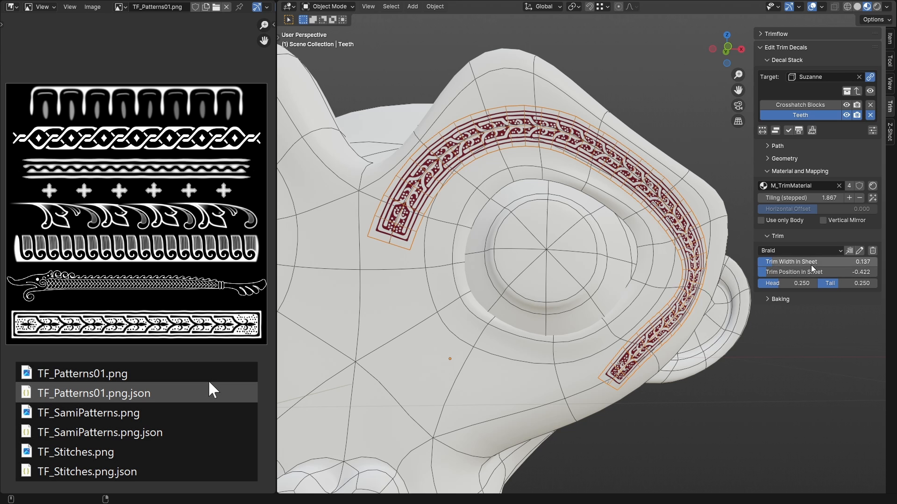
left_click_drag(790, 262, 799, 286)
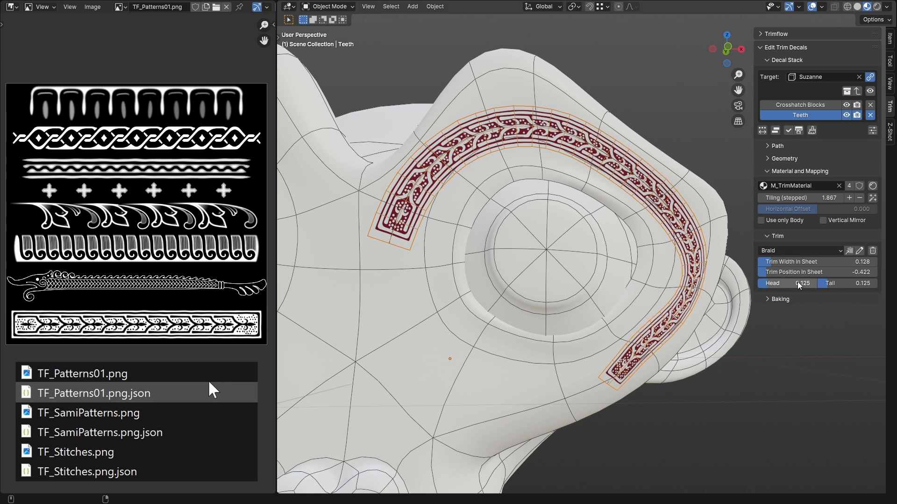
- Save the current mapping settings as "Fleur-de-lis" and choose a saved trim for the decal
left_click(849, 251)
type("Fleu")
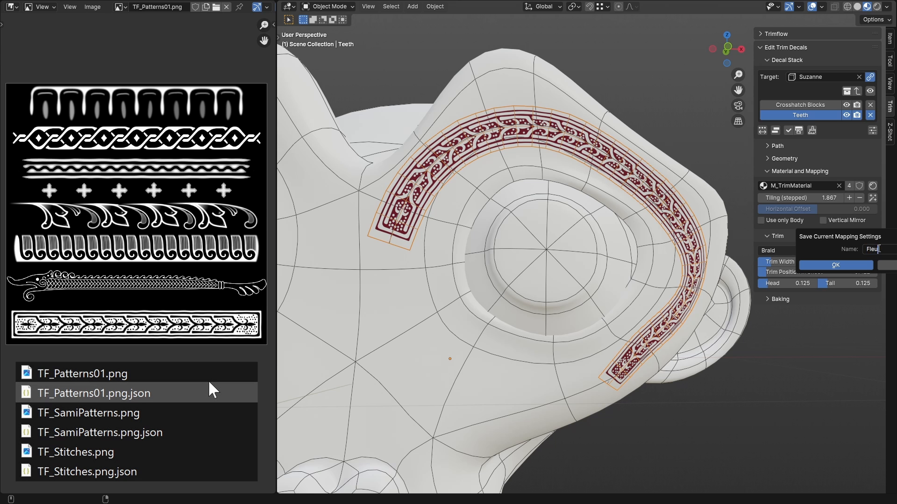
type("r-de-lis")
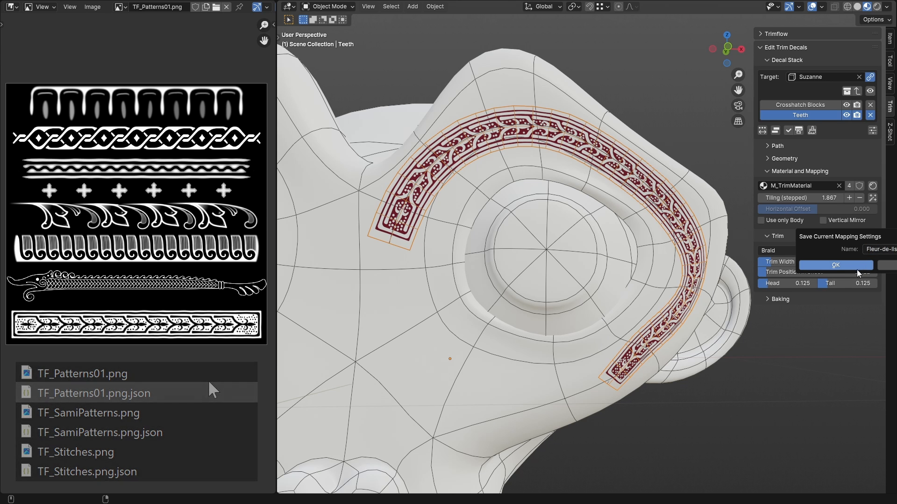
left_click(838, 264)
left_click(811, 254)
left_click(778, 273)
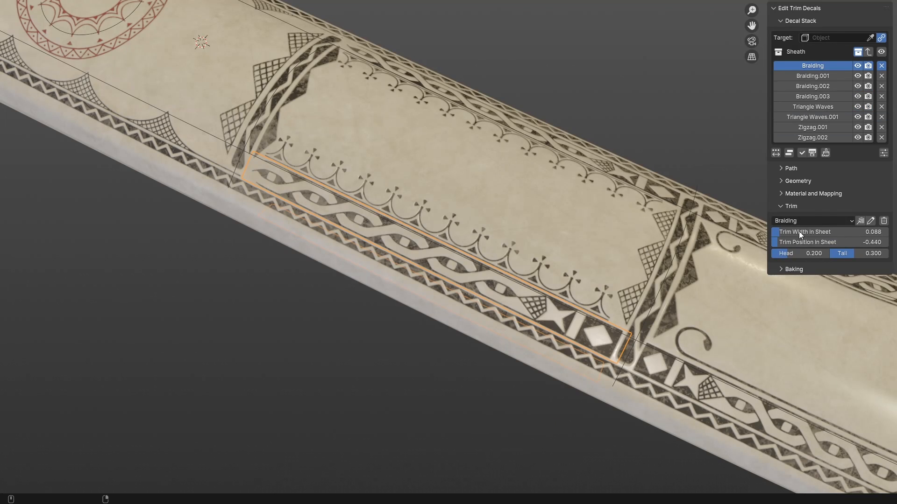
- Switch the Sheath's selected Braiding decal to the Crosshatch Blocks, Triangle Waves and Layered Waves trims in turn
left_click(817, 222)
left_click(813, 252)
left_click(815, 221)
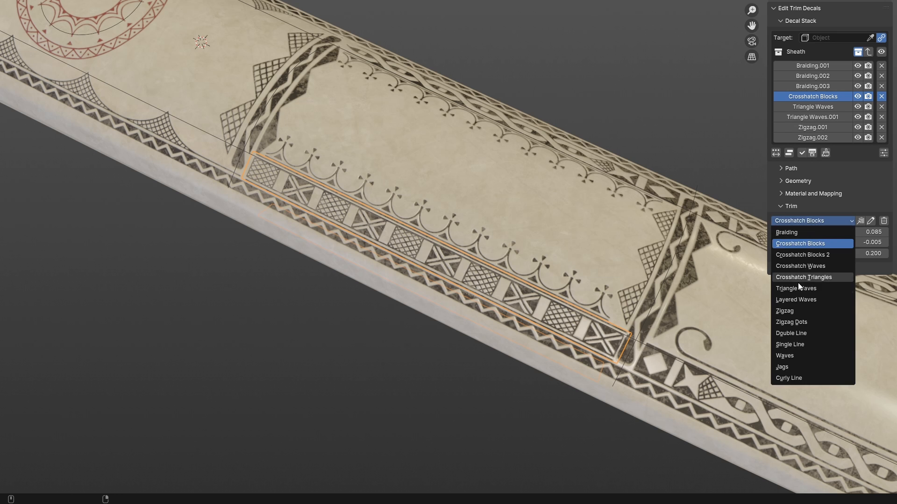
left_click(794, 289)
left_click(814, 222)
left_click(802, 299)
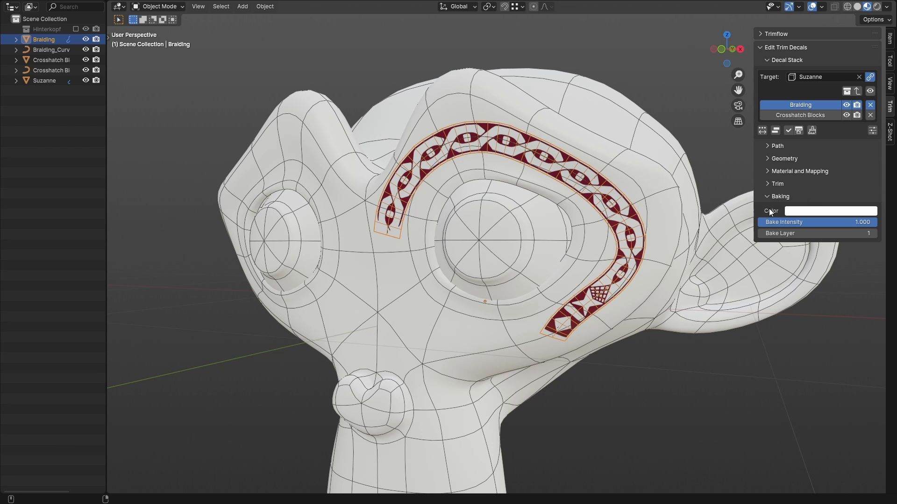
- Set the baking color to red for the Braiding decal and to green for the Crosshatch Blocks decal
left_click(805, 212)
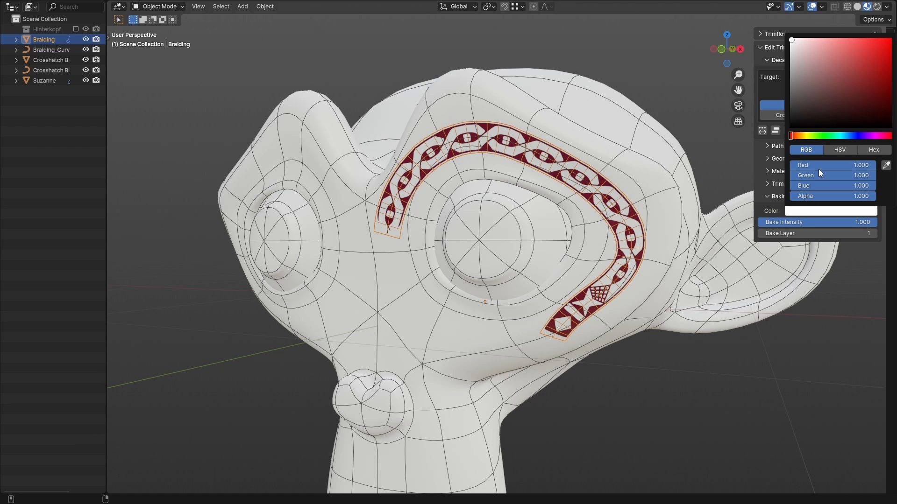
left_click(876, 46)
left_click(819, 114)
left_click(805, 211)
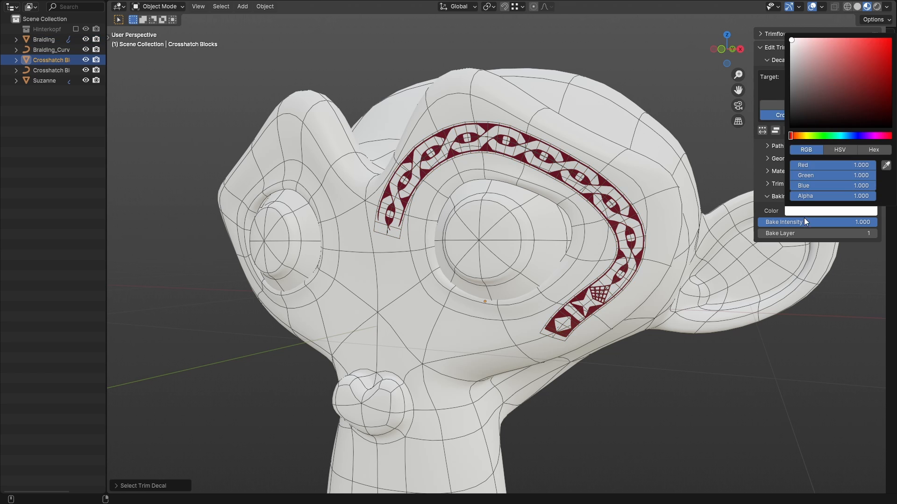
key("BackSpace")
key("BackSpace")
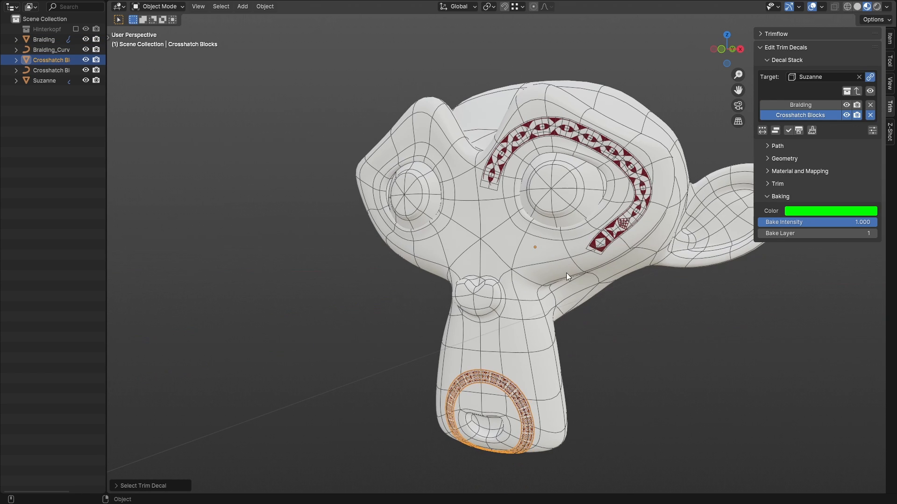
- Bake Suzanne's trim decals to a new packed 2048 px image named Mask using the ID color mode
left_click(867, 189)
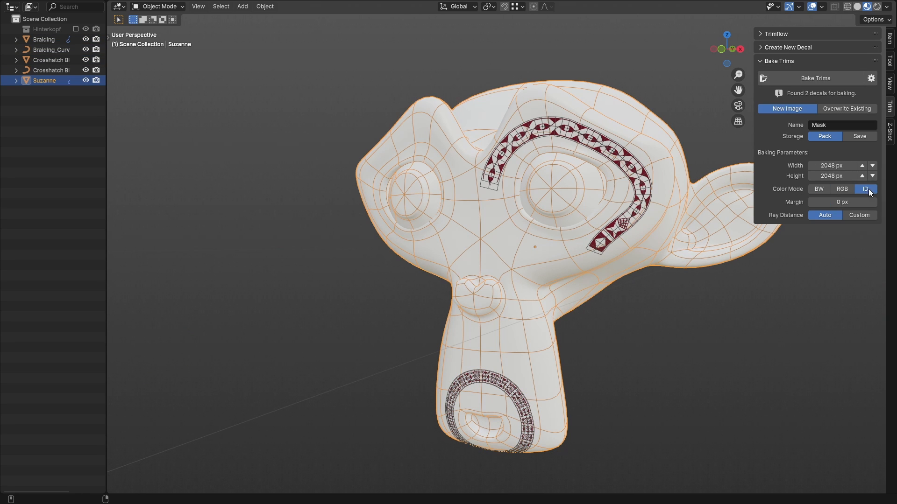
left_click(836, 79)
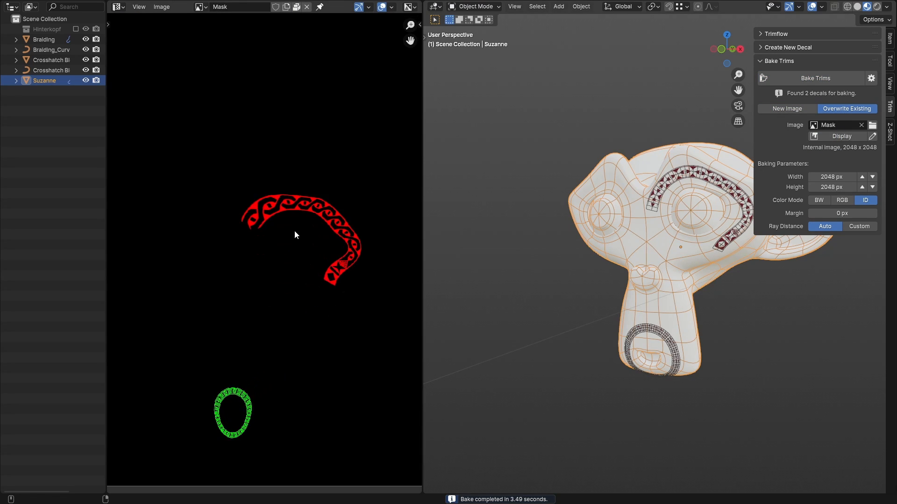
scroll(294, 235, "up", 3)
mouse_move(286, 292)
middle_mouse_down()
mouse_move(268, 278)
mouse_move(282, 307)
middle_mouse_up()
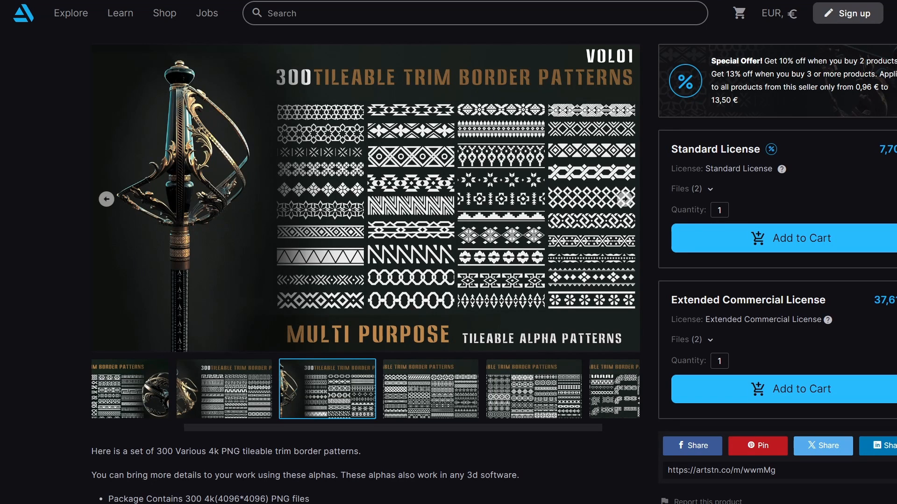
- Switch to the ArtStation product page and browse the preview images of the 300 tileable trim border patterns
key("Right")
key("Right")
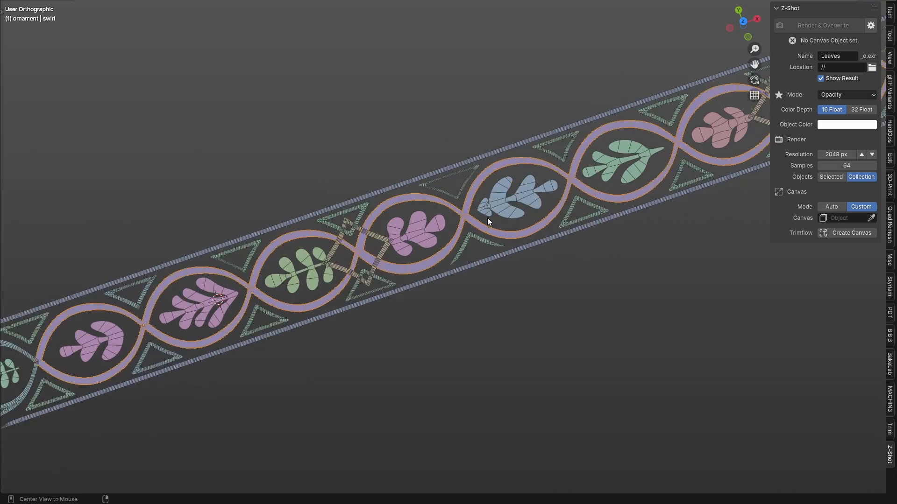
- Create a Trimflow canvas around the whole leaf ornament for the Z-Shot render
middle_click_drag(487, 218, 489, 259)
scroll(460, 304, "up", 2)
key("a")
left_click(846, 233)
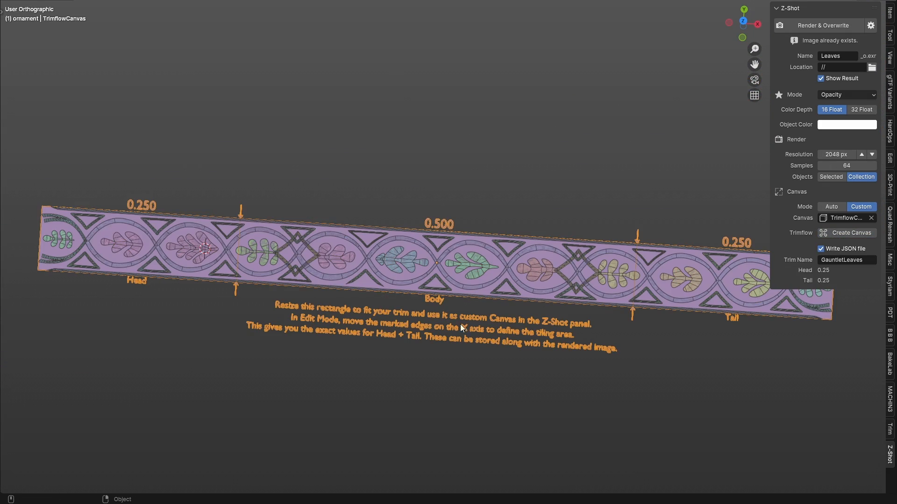
- Move the canvas's tail edge along X to the next crossing of the swirls, giving a tail of about 0.146
middle_click_drag(461, 327, 419, 353, "alt")
middle_click(624, 247, "alt")
scroll(522, 330, "up", 6)
key("Tab")
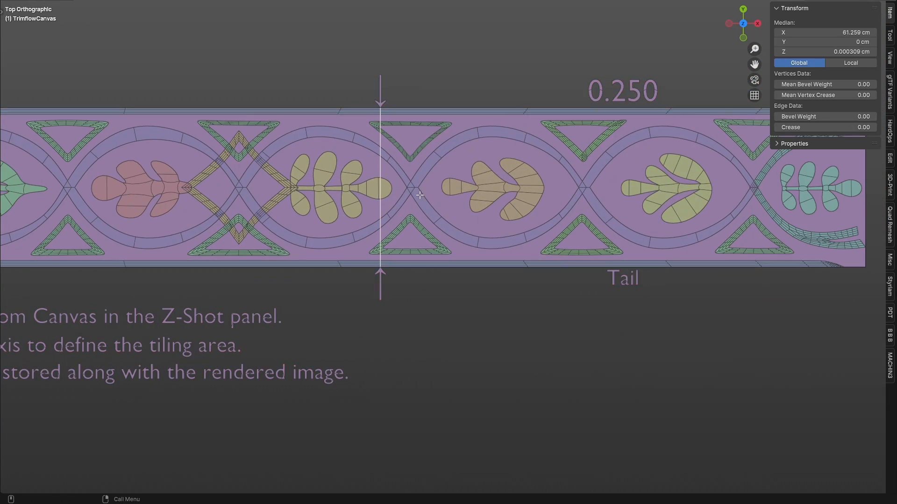
key("g")
key("x")
left_click(583, 181)
- Move the canvas's head edge along X to the swirl crossing nearer the start, giving a head of about 0.147
middle_click_drag(583, 181, 796, 191, "shift")
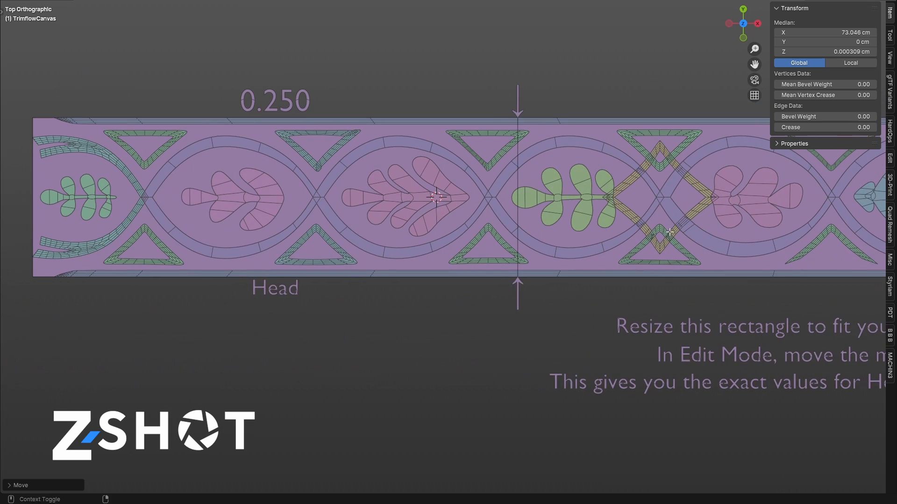
left_click(518, 189)
key("g")
key("x")
left_click(316, 189)
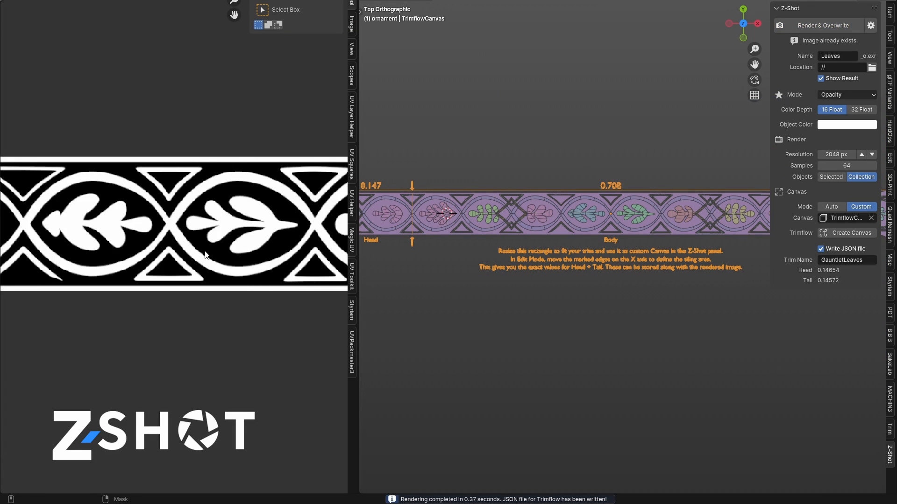
- Examine the rendered leaf trim opacity image along its length in a maximized image view
scroll(205, 255, "down", 6)
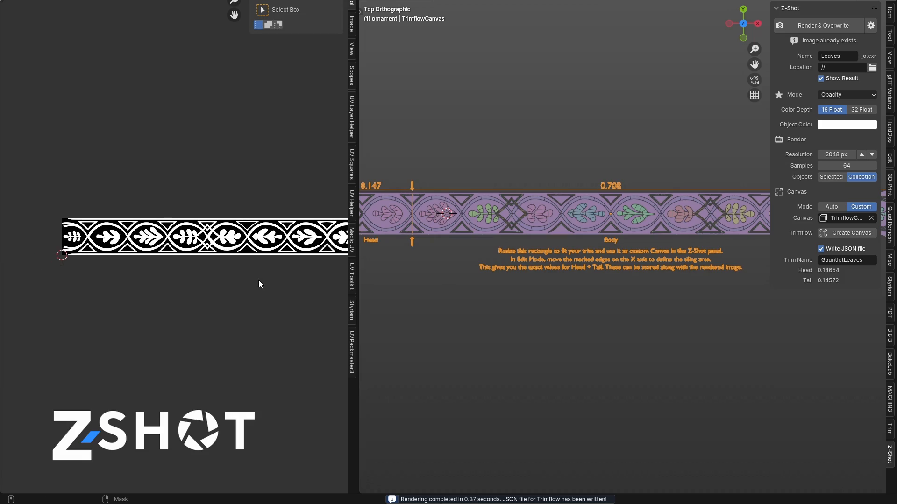
key("ctrl+alt+space")
middle_click_drag(671, 222, 673, 192, "ctrl")
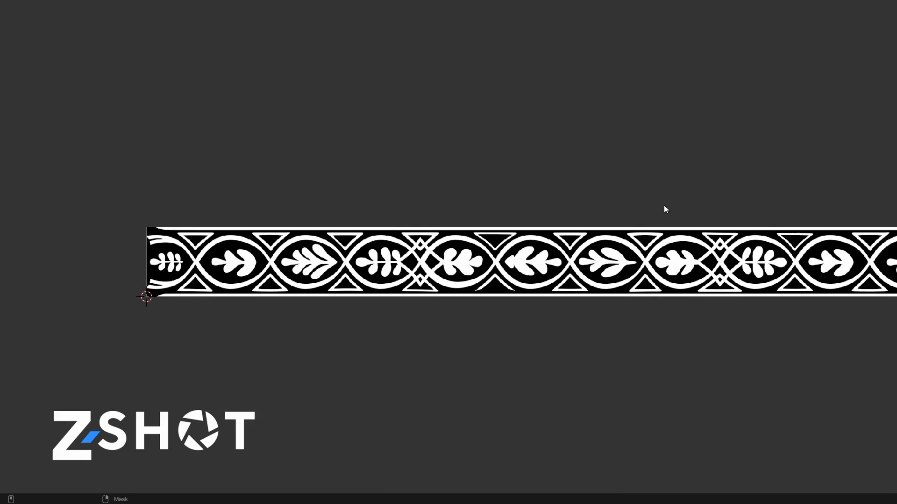